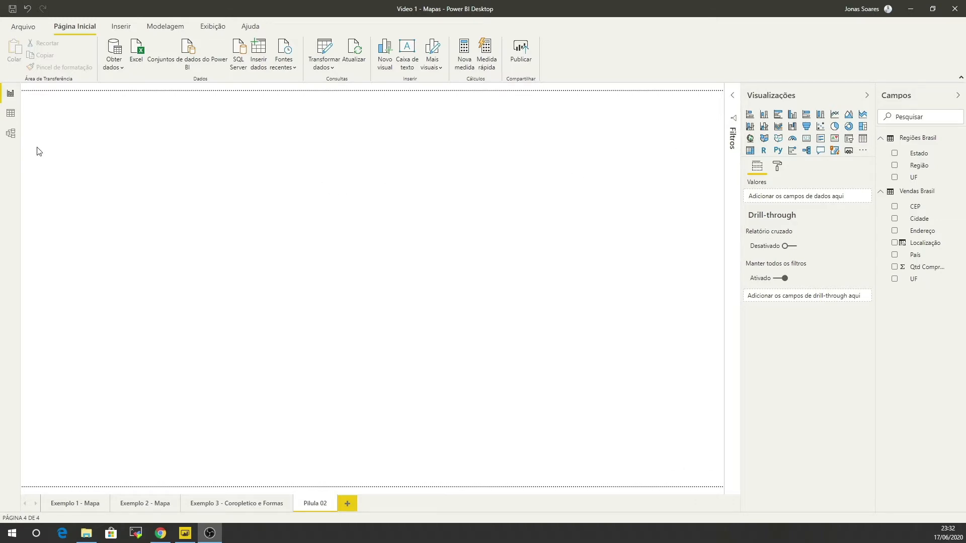
- Review the data in the Regiões Brasil and Vendas Brasil tables
click(12, 117)
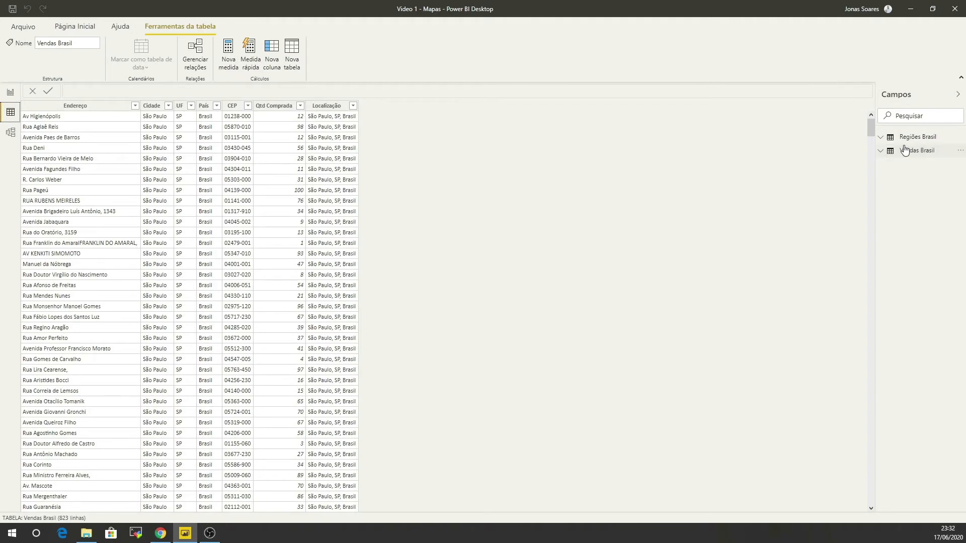
mouse_move(909, 142)
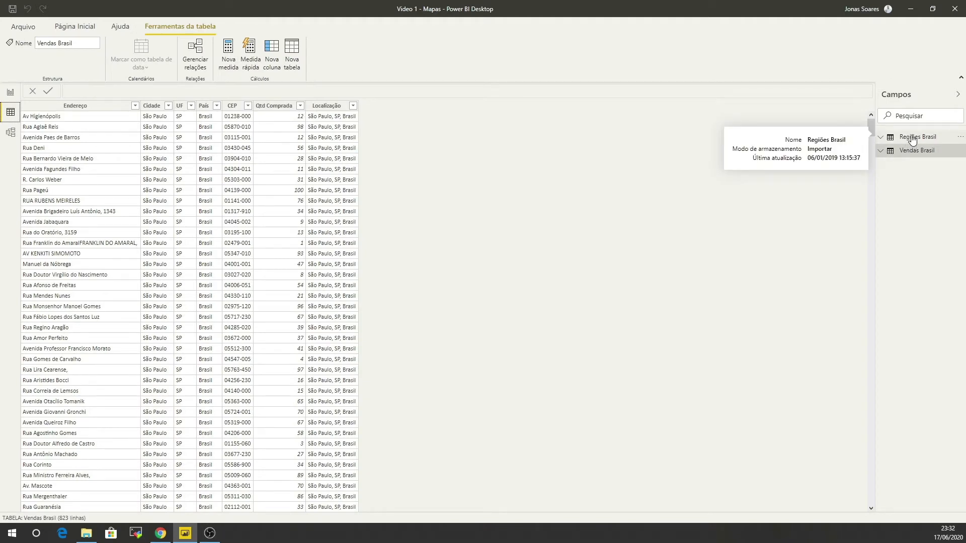
click(915, 141)
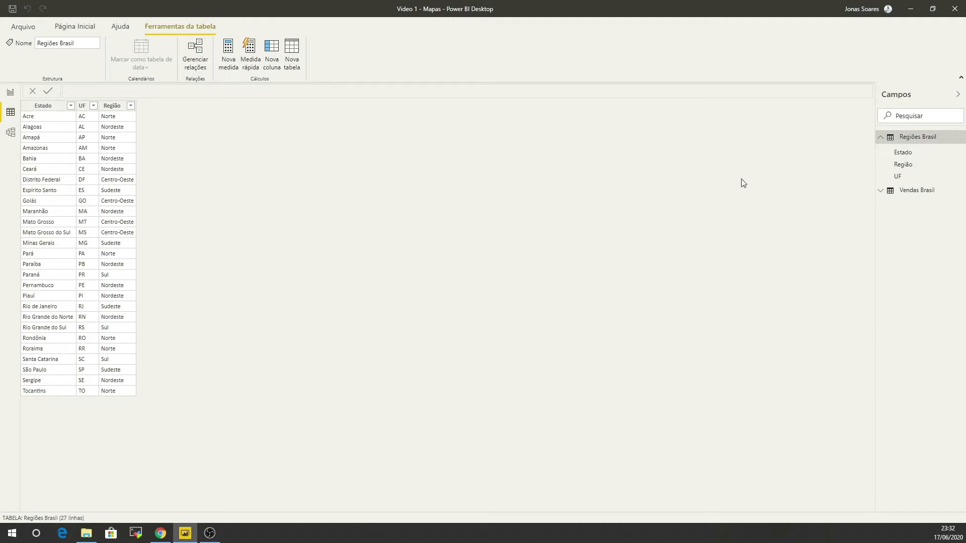
click(917, 190)
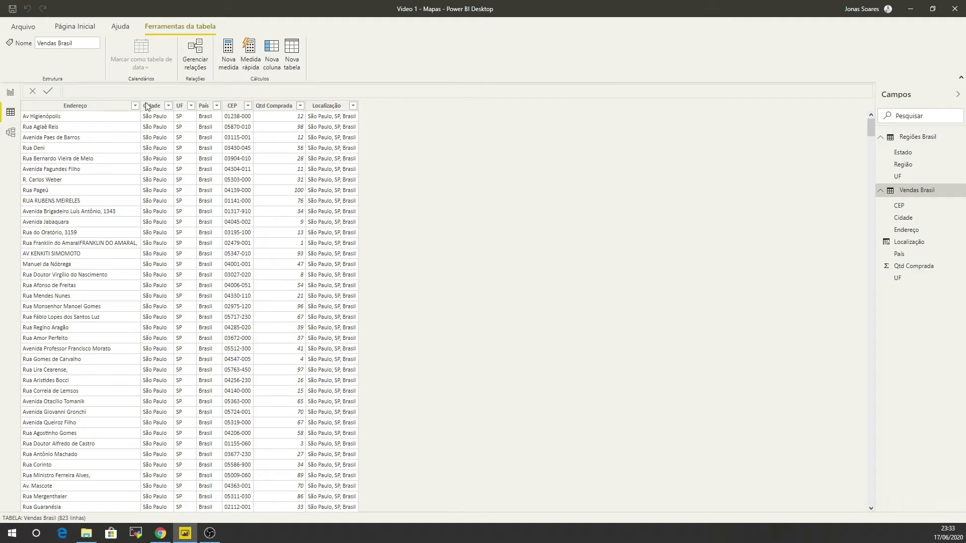
- In the data model, reposition the Regiões Brasil table level with Vendas Brasil and inspect the relationship on UF
click(11, 132)
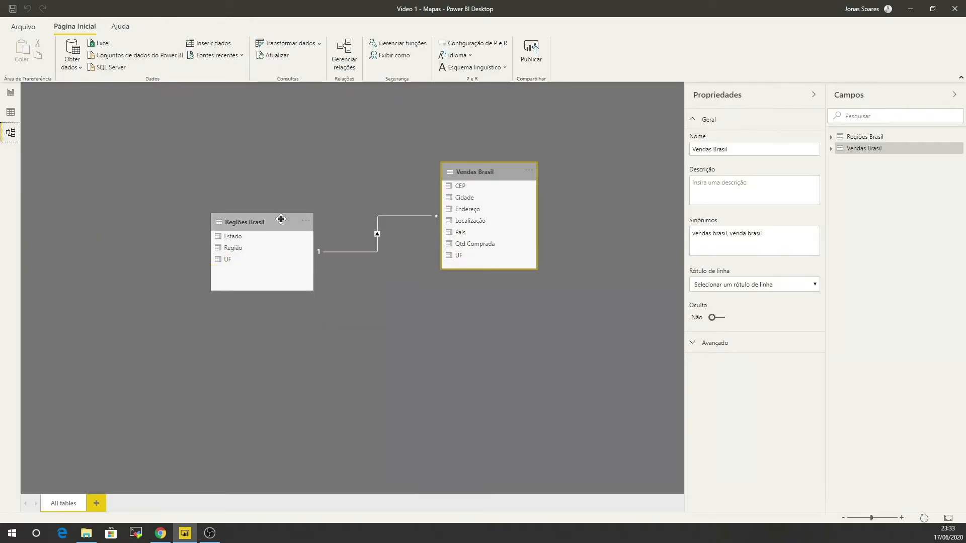
drag(281, 219, 232, 164)
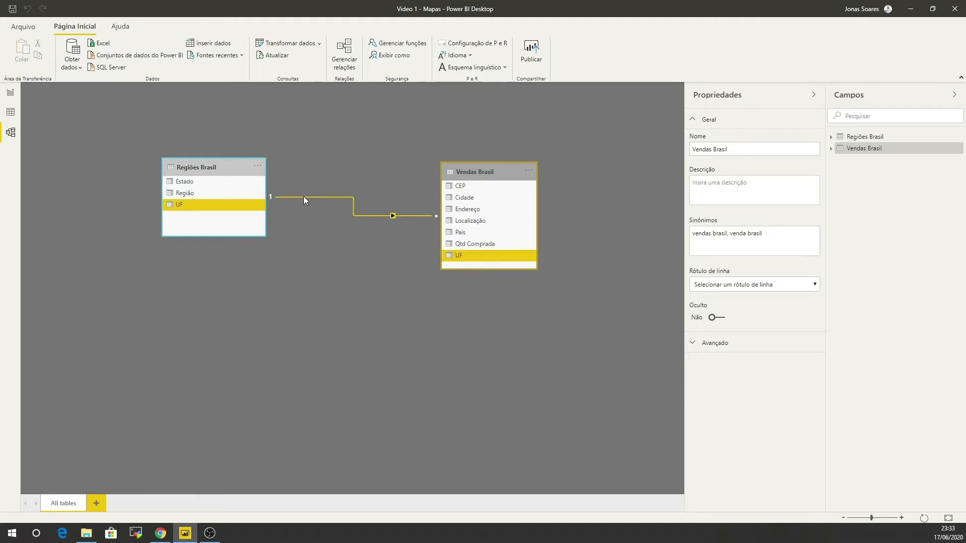
- Insert a map visual on the Pílula 02 report page and enlarge it to cover about half the page
click(10, 92)
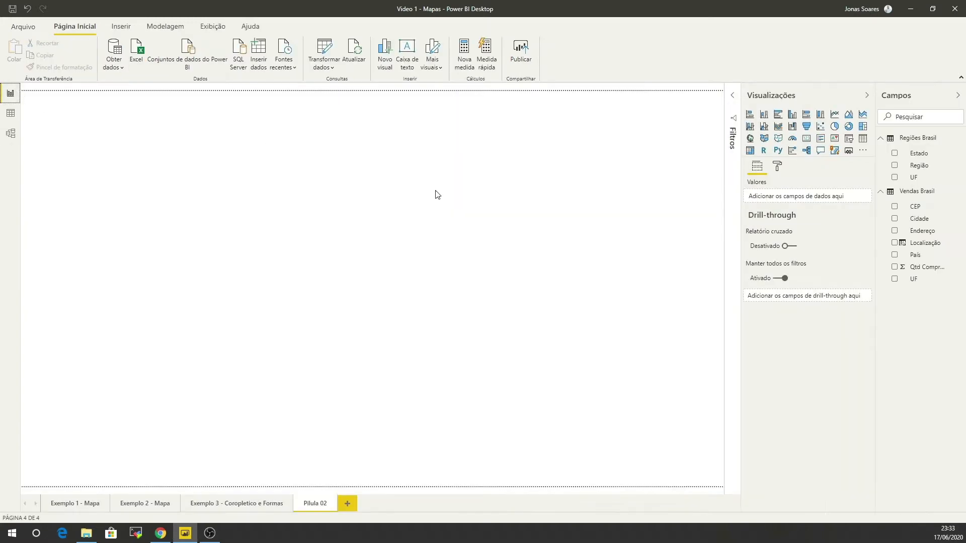
click(751, 139)
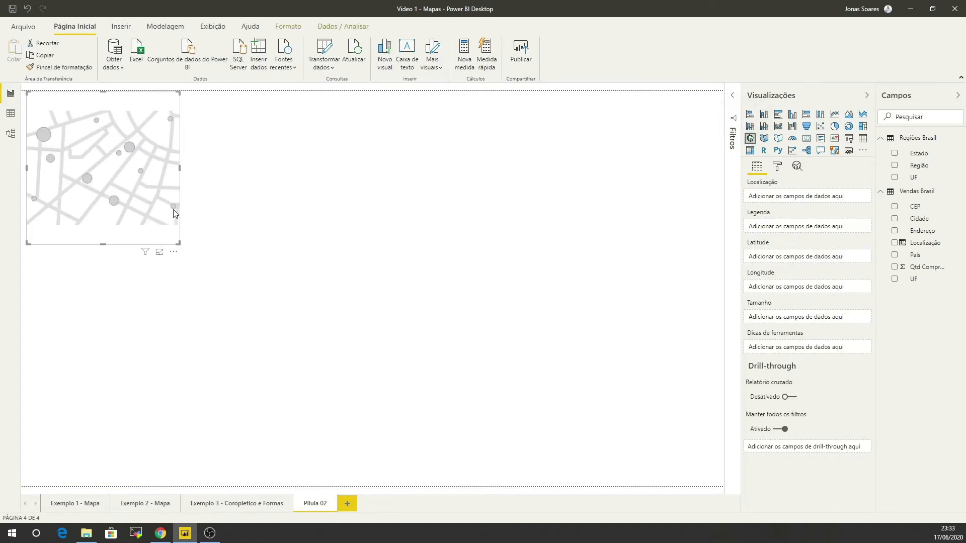
drag(179, 244, 422, 470)
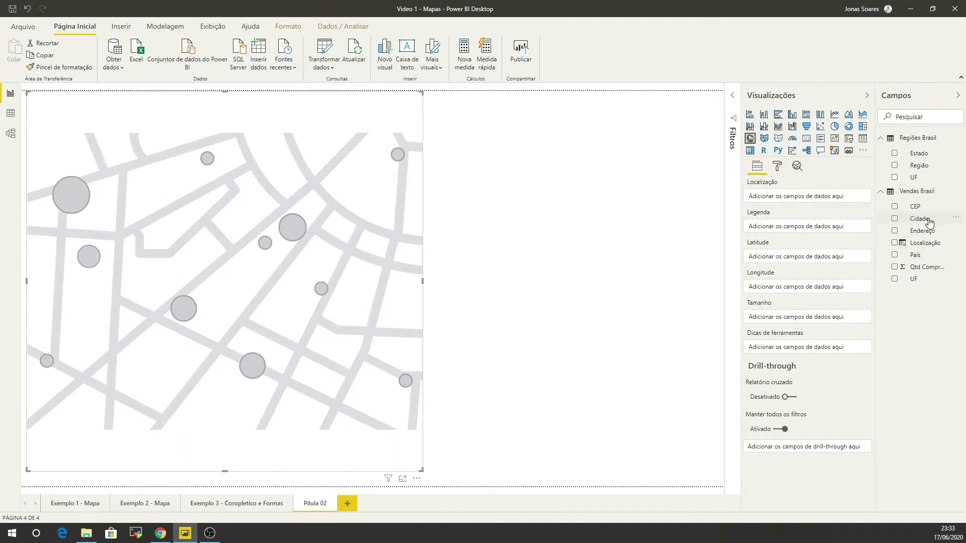
- Use País from Vendas Brasil as the map's location and view the country bubble at several scales
drag(920, 261, 779, 198)
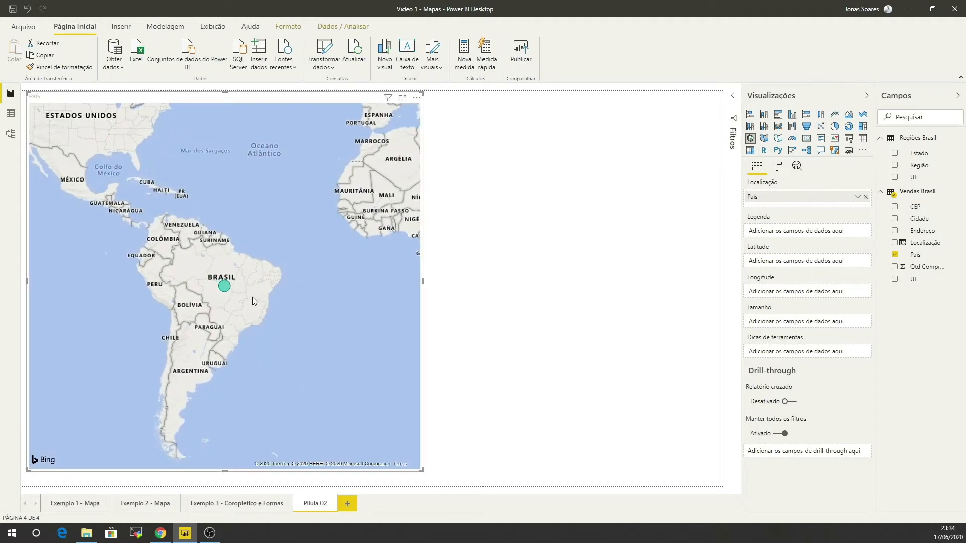
mouse_move(223, 293)
scroll(225, 291, up, 3)
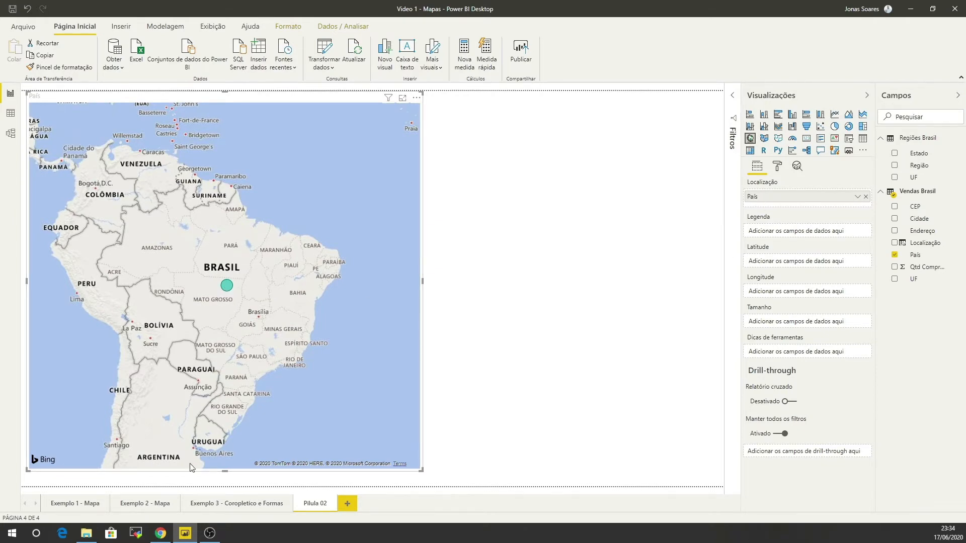
scroll(225, 420, down, 5)
scroll(225, 418, up, 3)
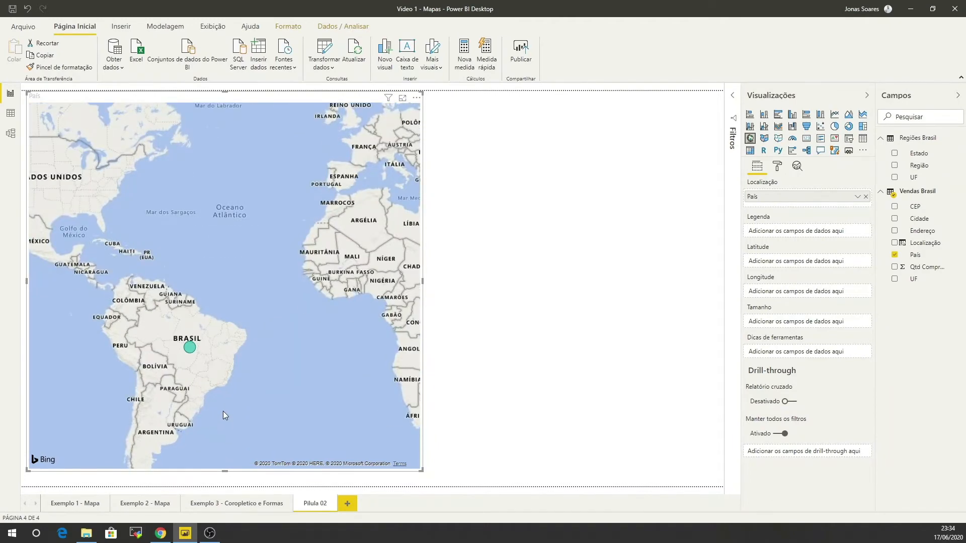
scroll(223, 416, up, 2)
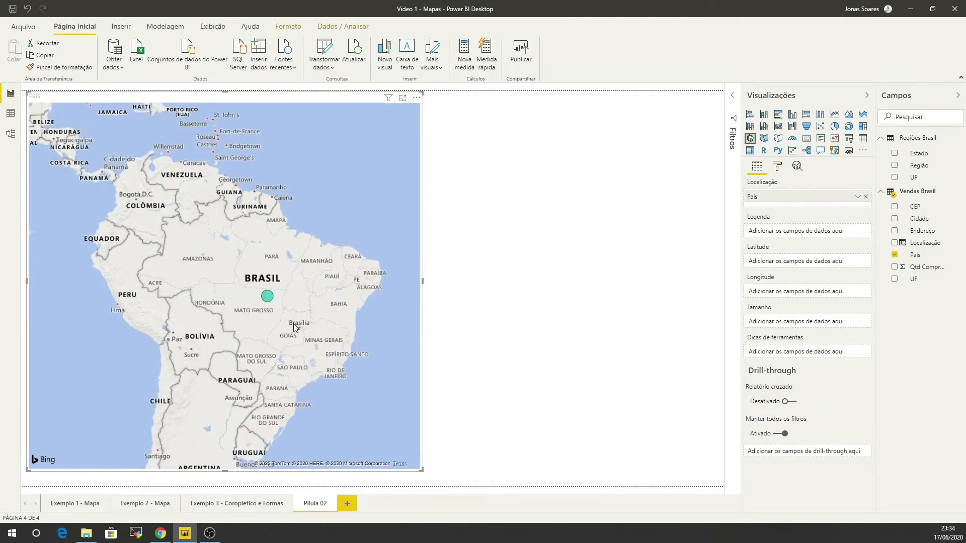
- Replace País with Cidade as the map's location field
click(867, 197)
drag(918, 221, 801, 204)
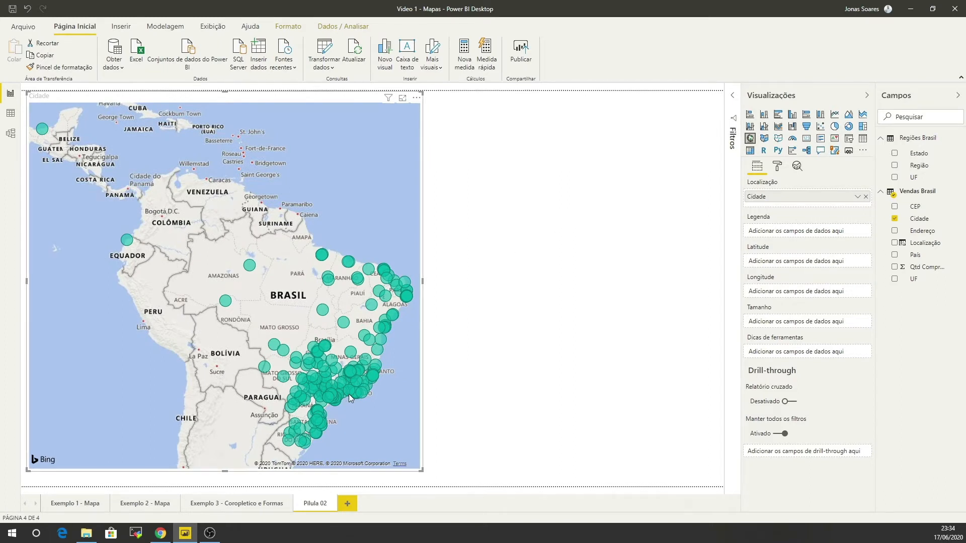
- Examine the city bubbles on the map, including those plotted outside Brazil
mouse_move(332, 388)
mouse_move(250, 267)
mouse_move(127, 245)
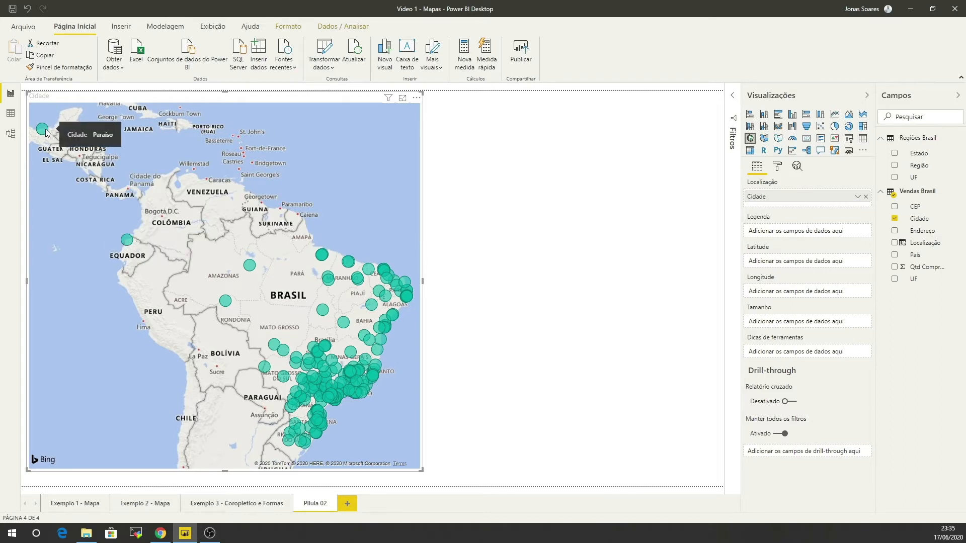
drag(43, 155, 106, 193)
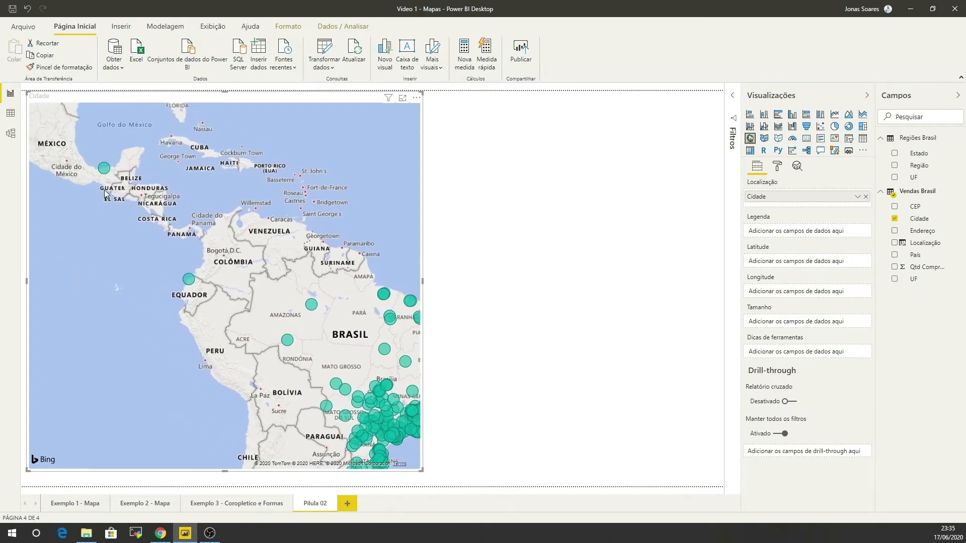
scroll(132, 274, down, 3)
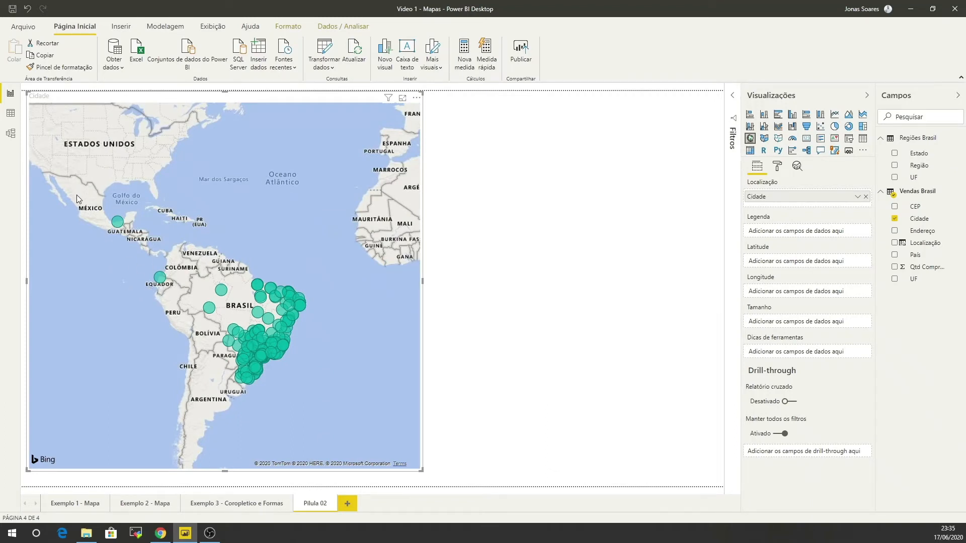
scroll(113, 234, up, 3)
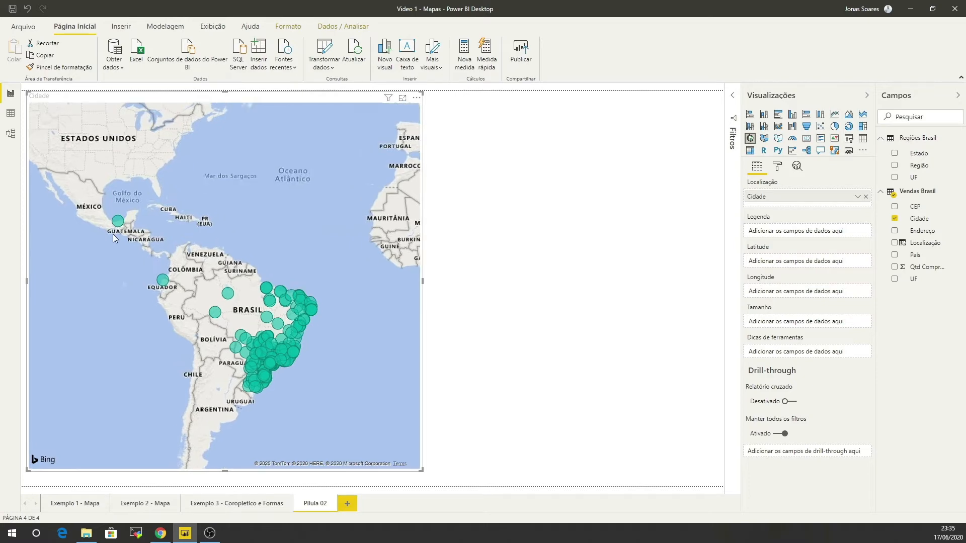
mouse_move(122, 214)
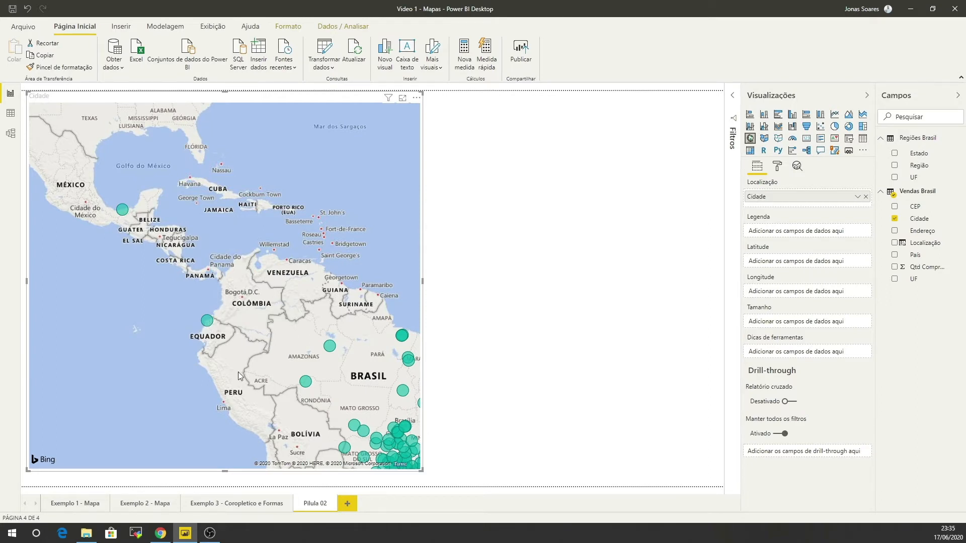
drag(238, 375, 172, 302)
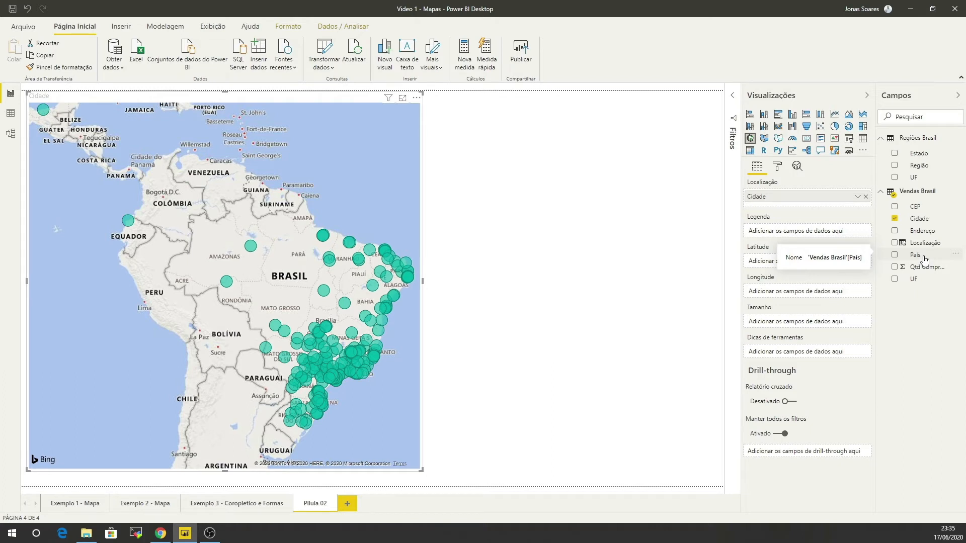
- Add País above Cidade in the map's location hierarchy and expand it one level down to show cities within the country
drag(924, 260, 781, 198)
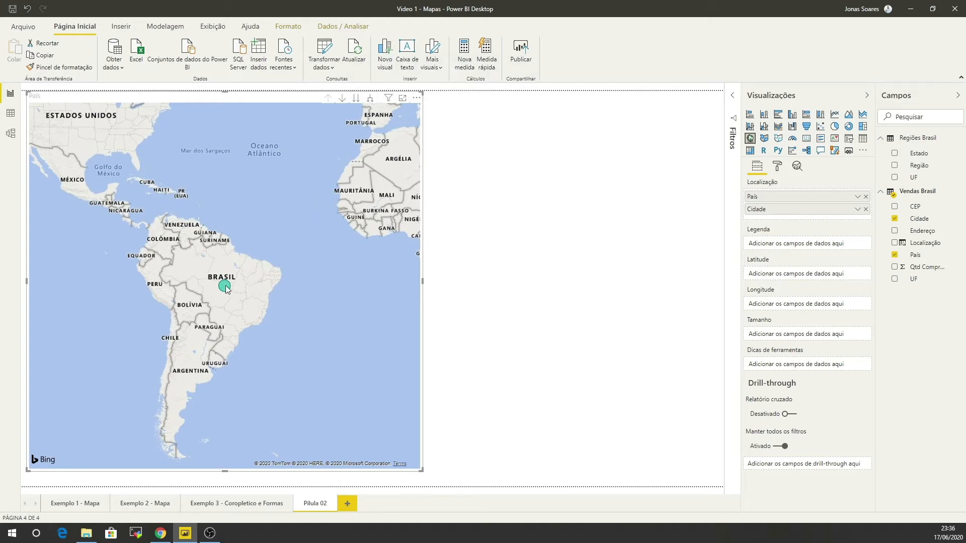
mouse_move(225, 288)
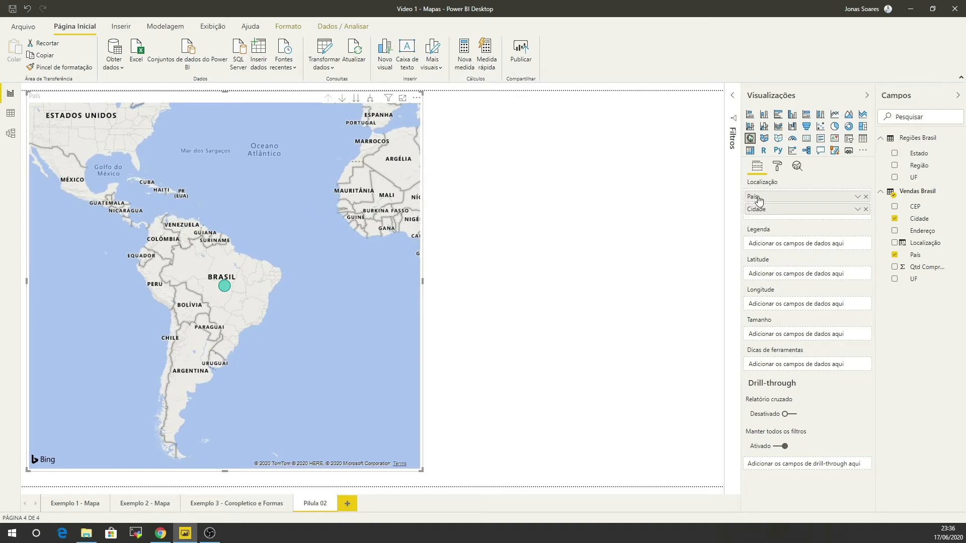
click(371, 100)
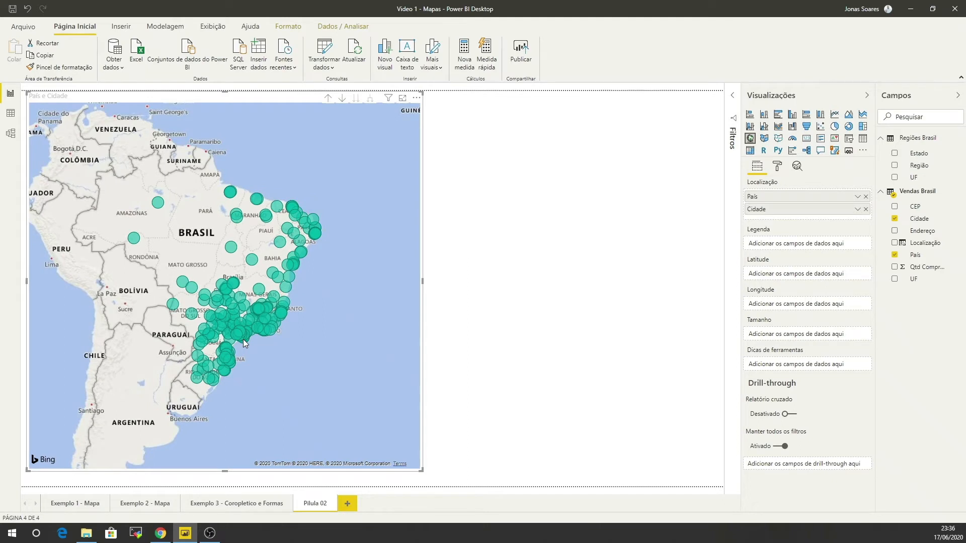
mouse_move(243, 339)
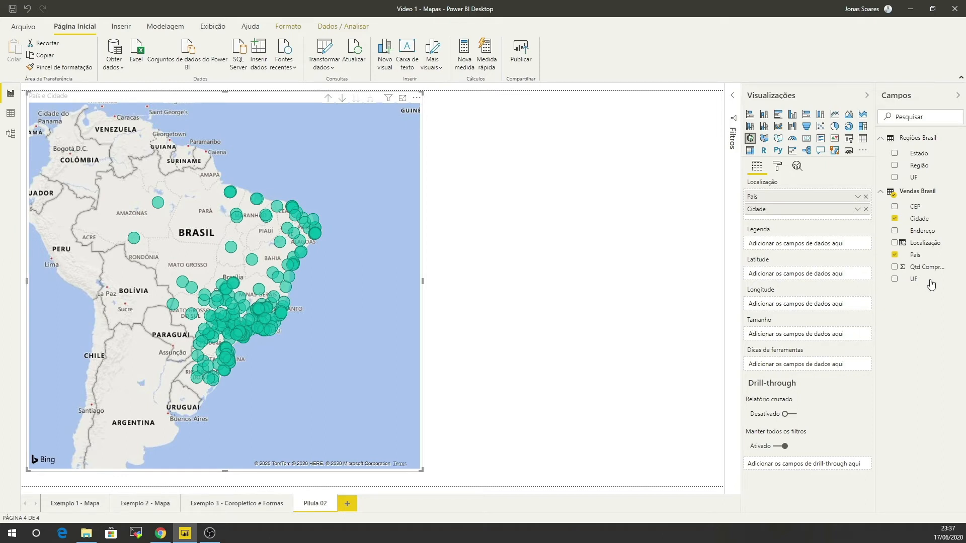
- Size the map bubbles by Qtd Comprada and check the purchased quantities of several cities
drag(878, 273, 859, 274)
drag(919, 273, 775, 335)
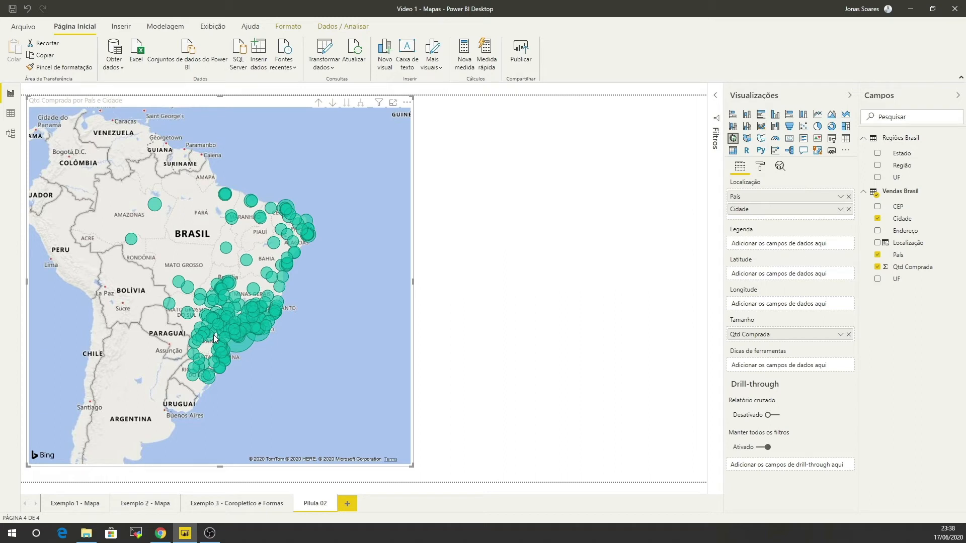
mouse_move(238, 346)
mouse_move(191, 292)
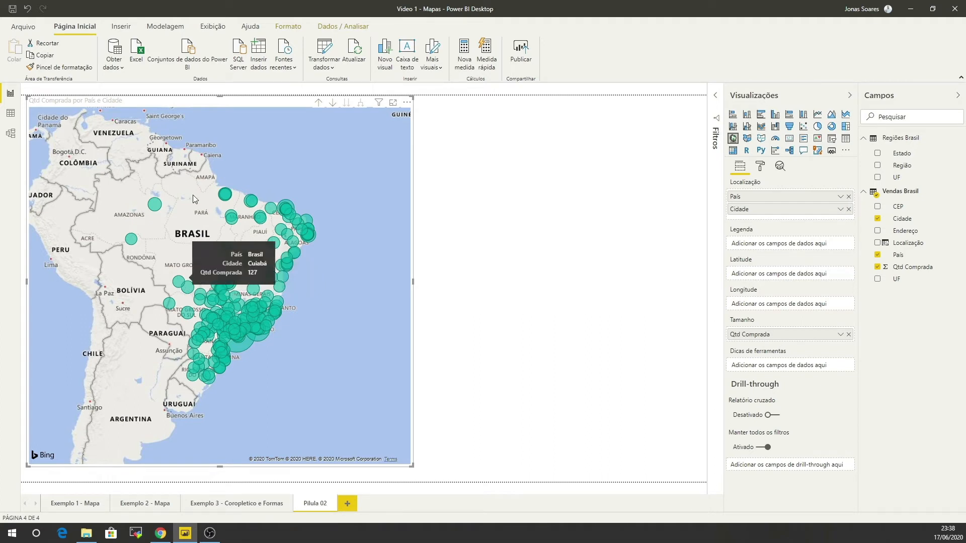
mouse_move(290, 205)
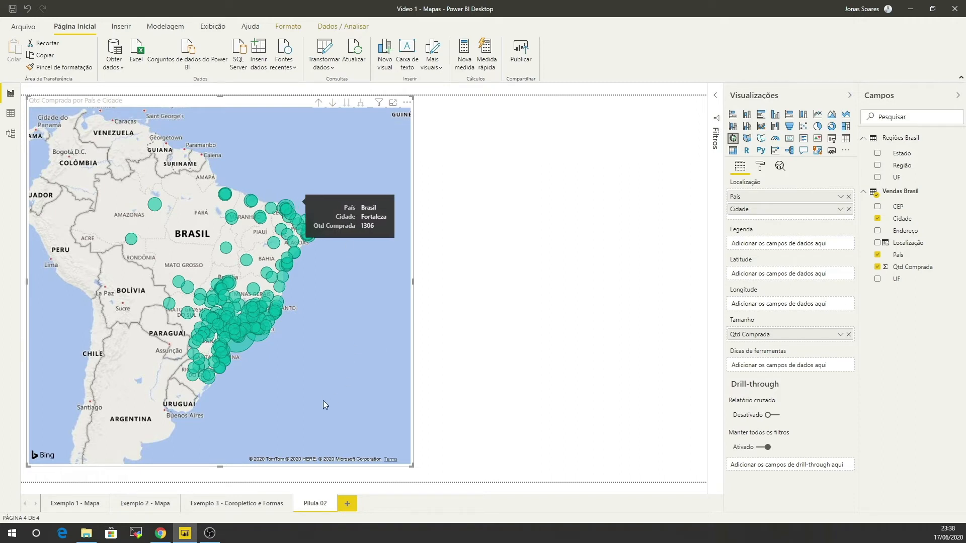
- Set the default data color of the map bubbles to a light purple theme color
click(759, 168)
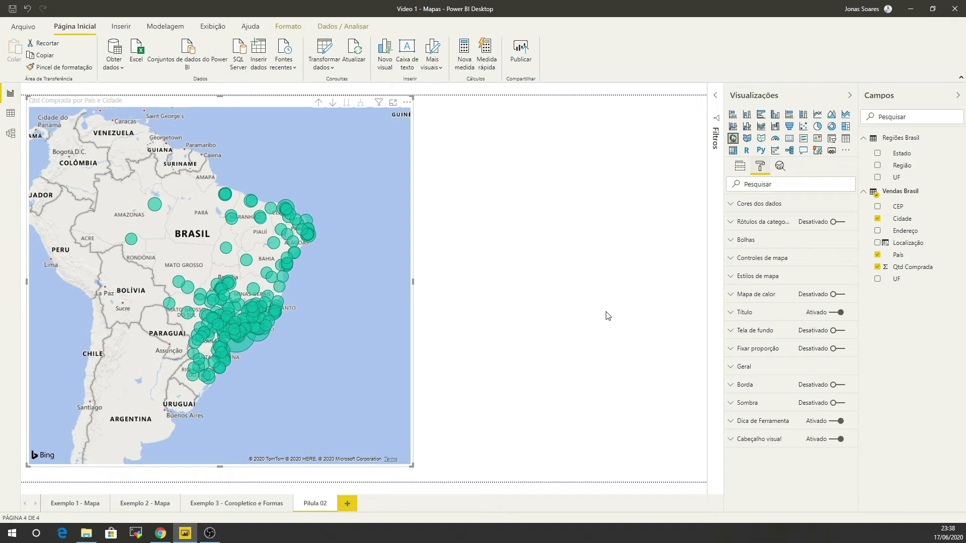
click(792, 203)
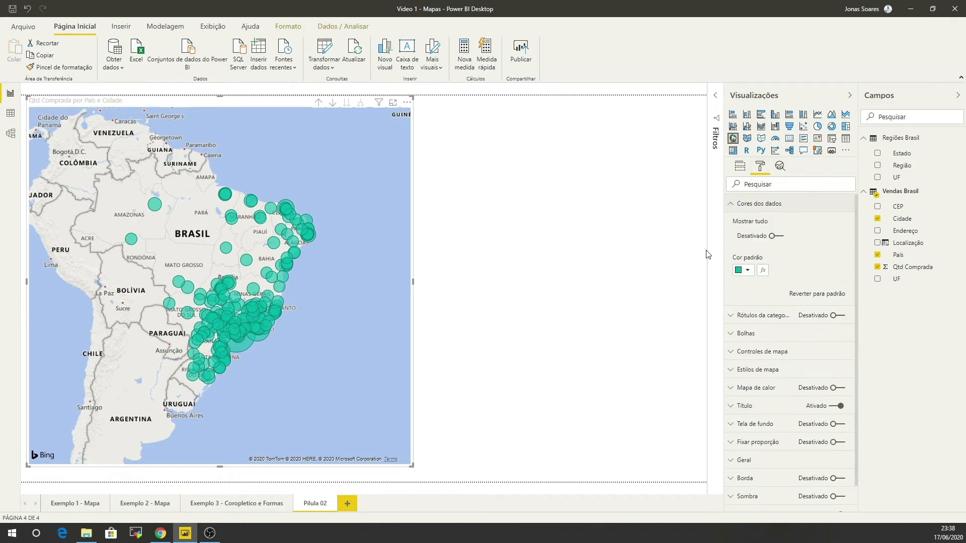
click(747, 271)
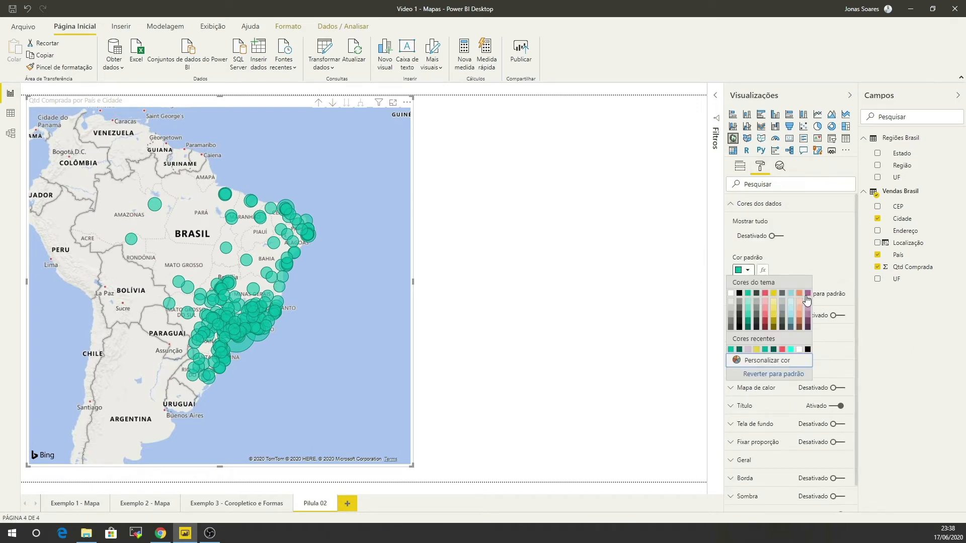
click(807, 302)
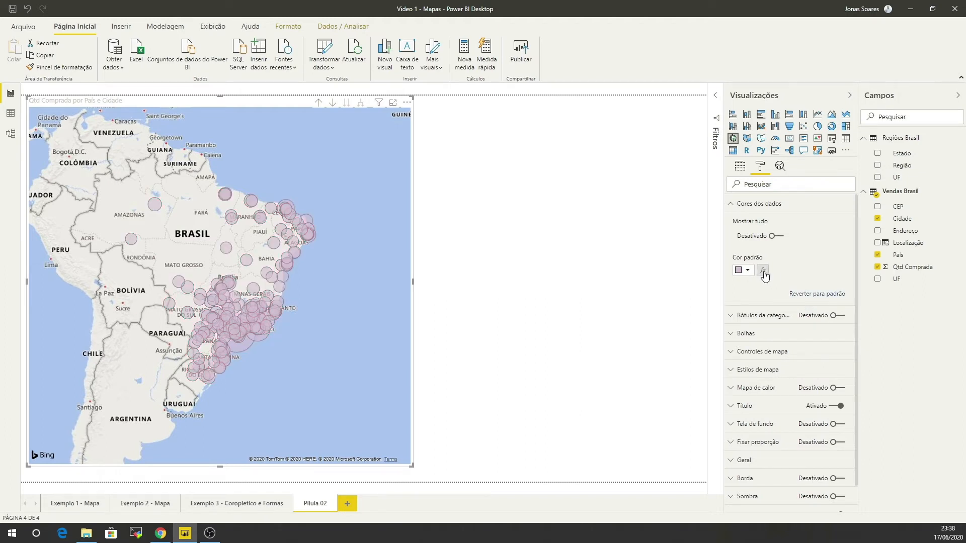
- Set up conditional formatting for the bubbles' default color, basing the color scale on Qtd Comprada from Vendas Brasil
click(764, 271)
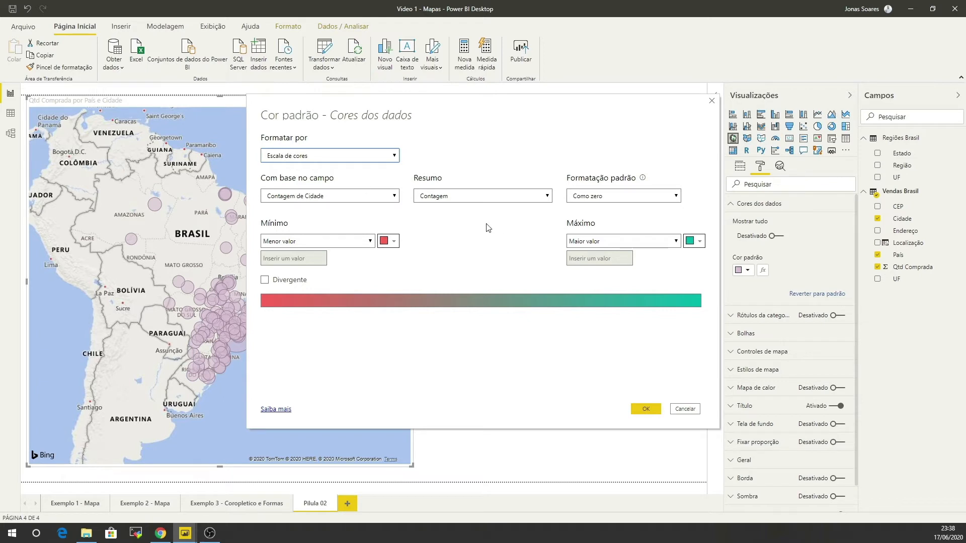
click(311, 199)
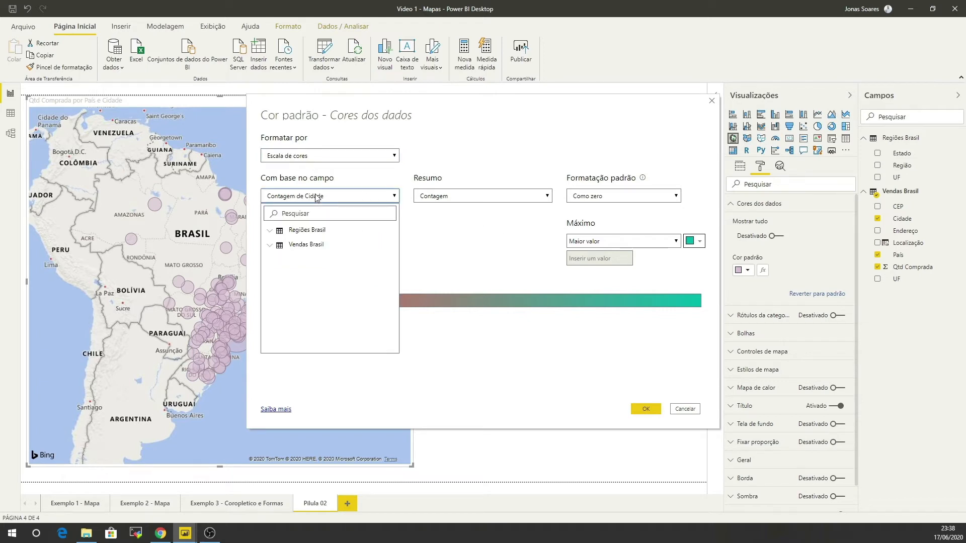
click(296, 247)
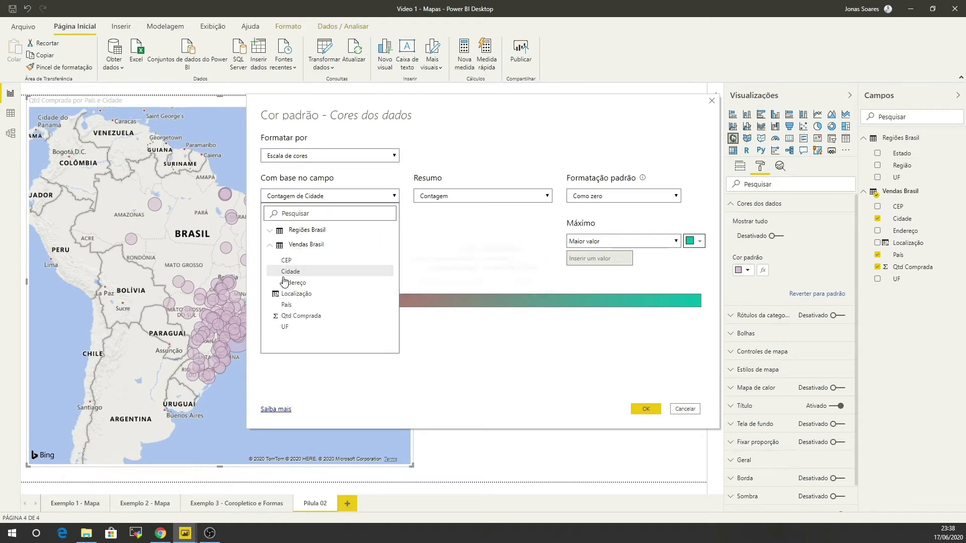
click(301, 317)
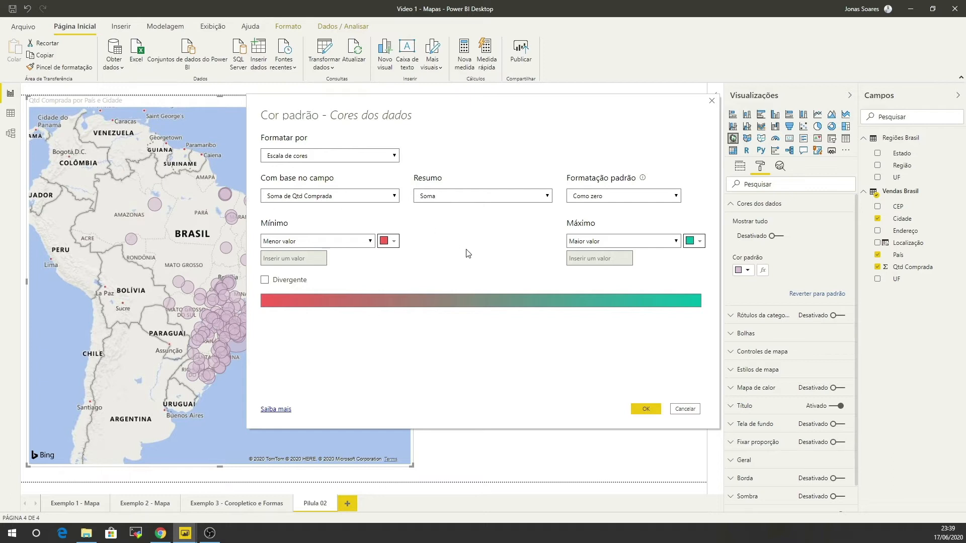
- Give the bubble color scale a custom (Personalizar) minimum of 500 and a custom maximum of 600
click(343, 242)
click(322, 253)
click(302, 244)
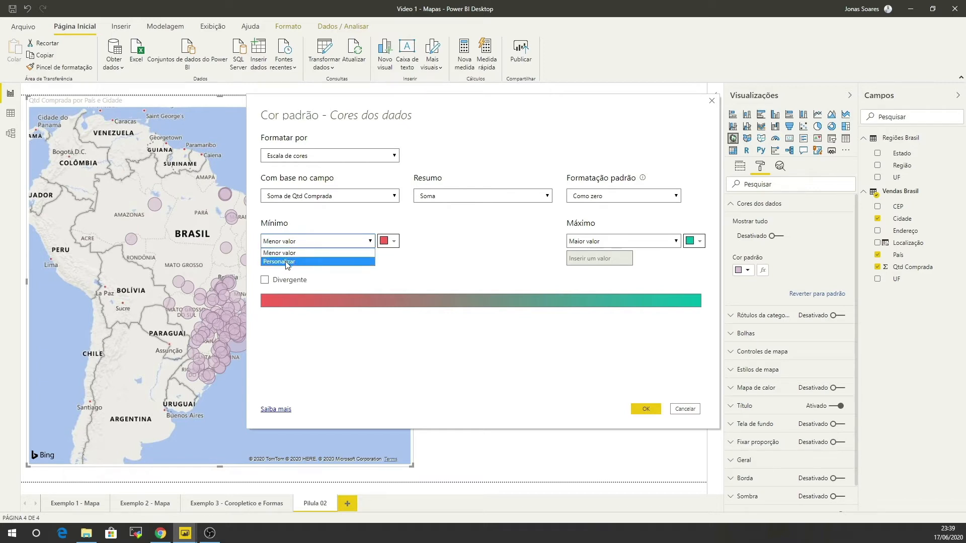
click(292, 262)
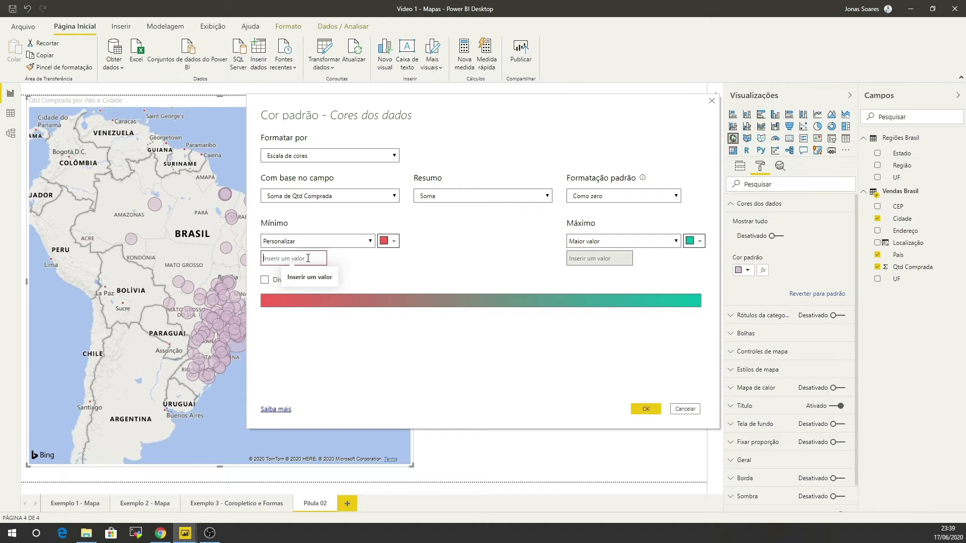
text(500)
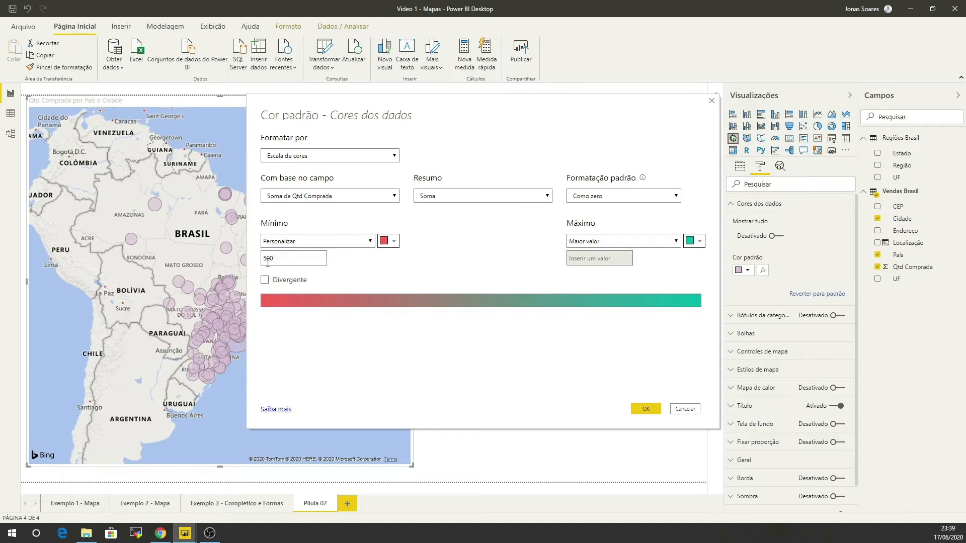
click(595, 243)
click(600, 261)
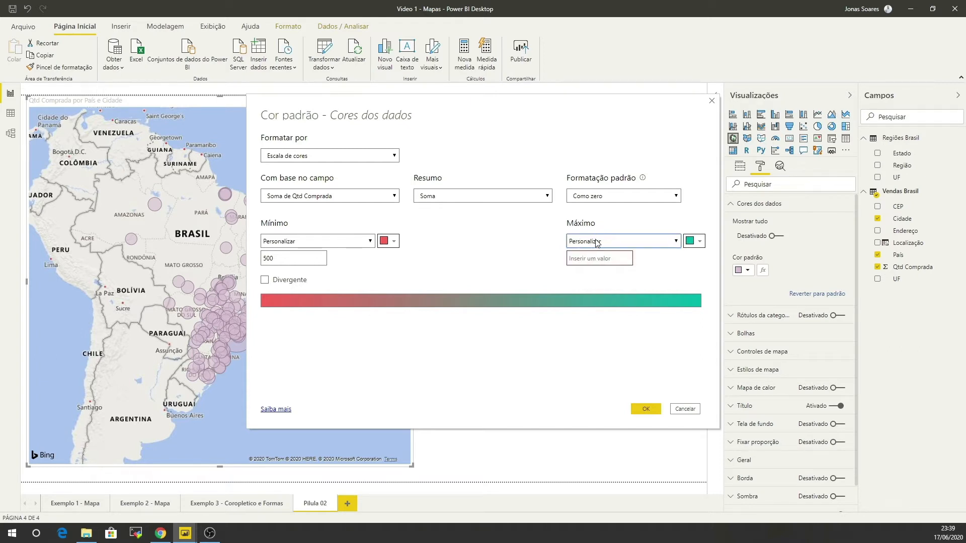
click(594, 258)
text(600)
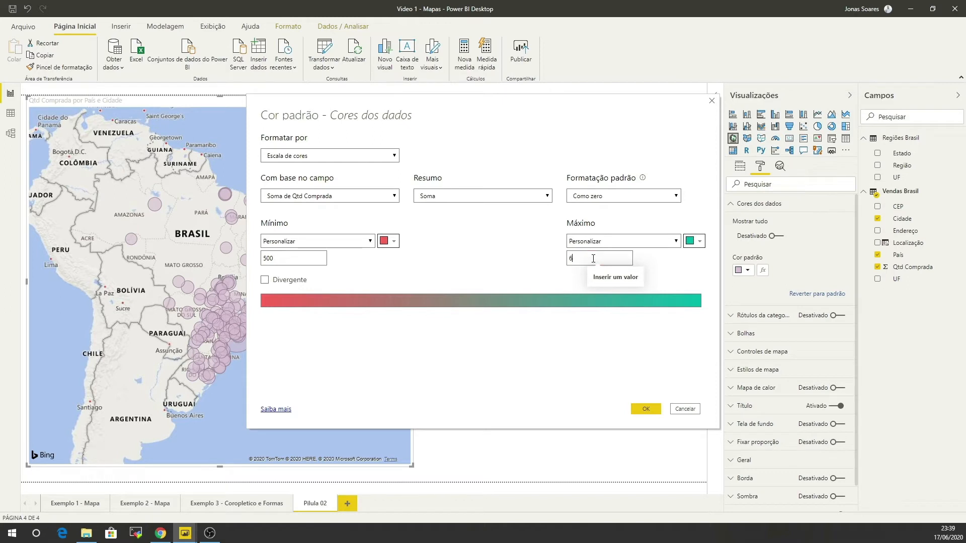
- Make the color scale diverging (Divergente) with a yellow center, apply it, and inspect the bubbles around São Paulo
click(266, 283)
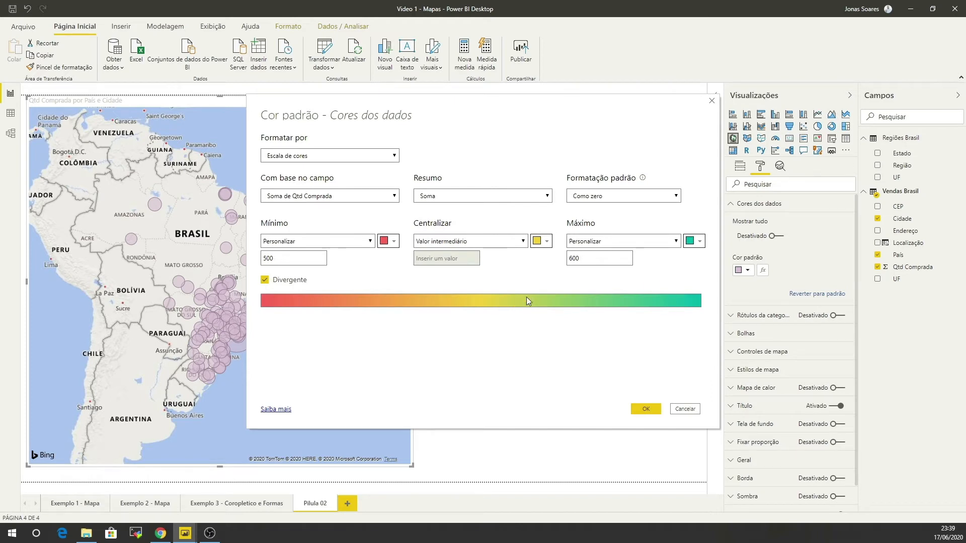
click(648, 409)
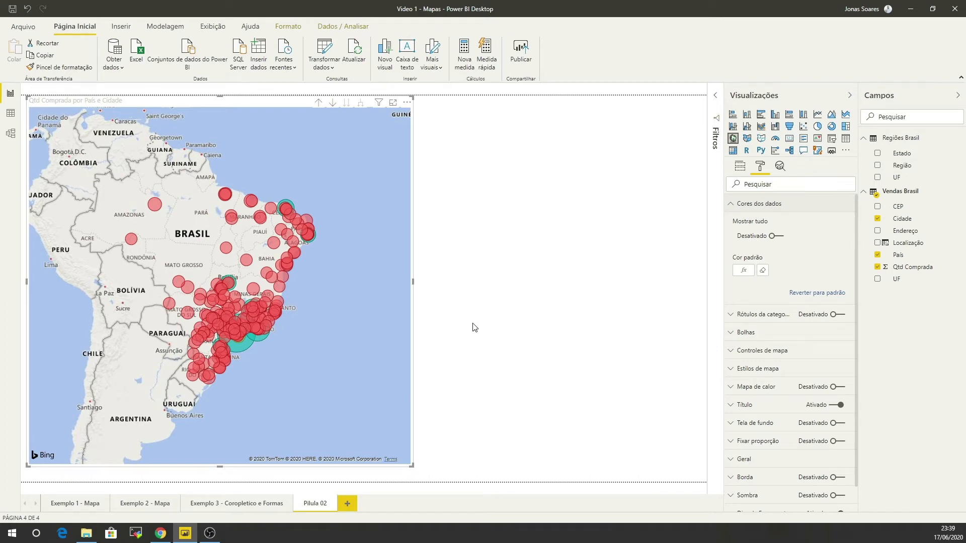
mouse_move(234, 320)
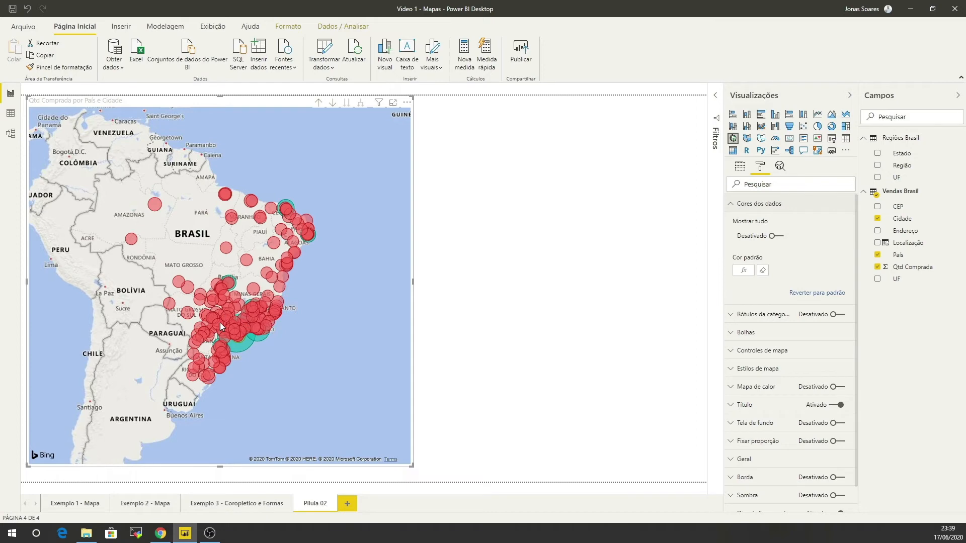
scroll(220, 322, up, 2)
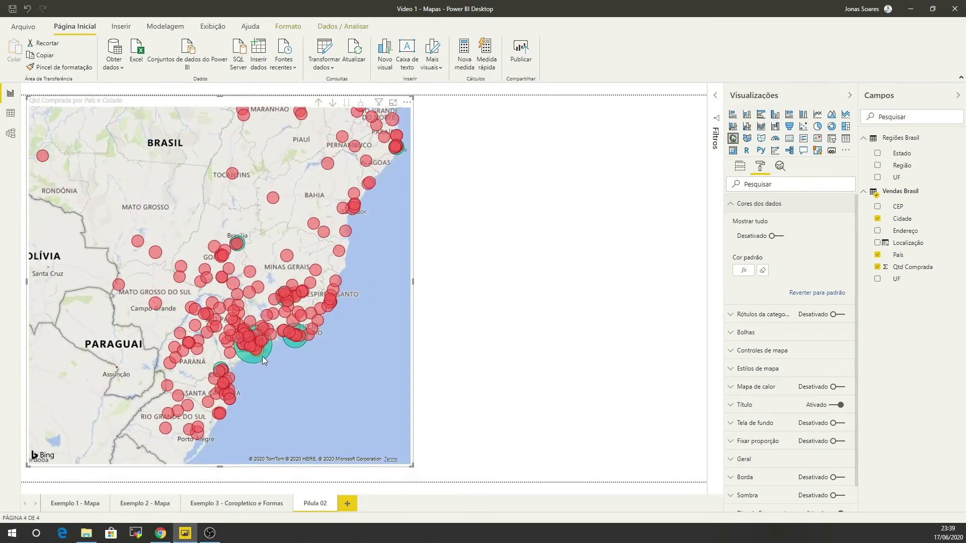
scroll(262, 356, up, 2)
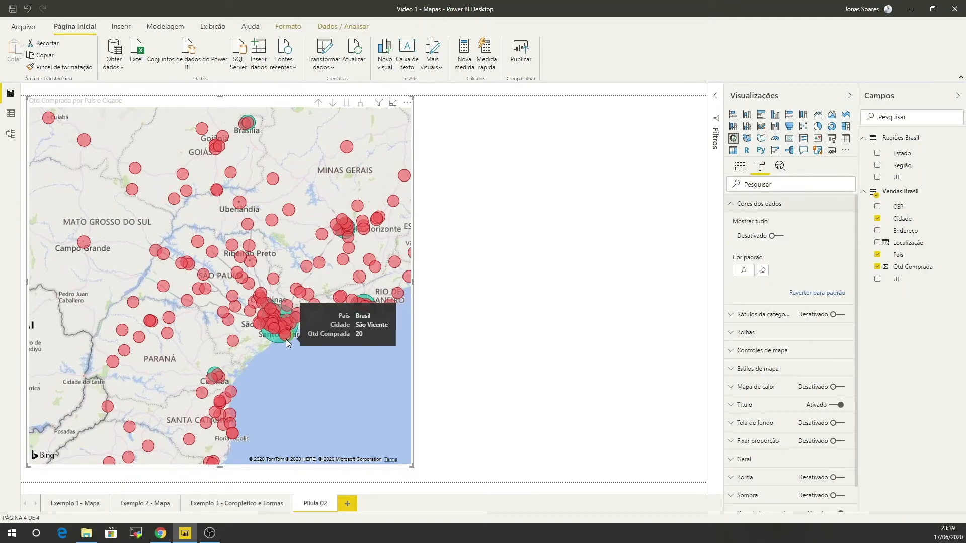
scroll(226, 332, down, 5)
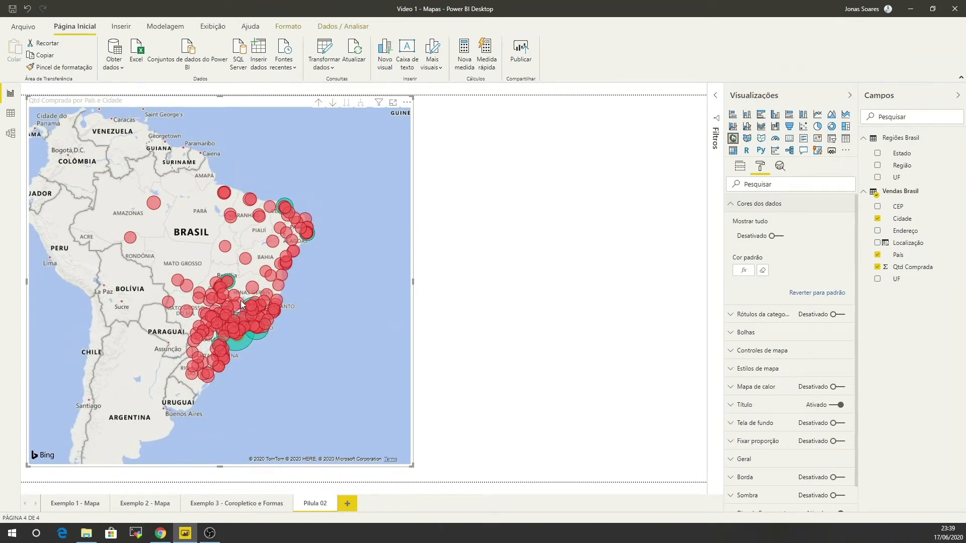
- Turn on Mapa de calor to display the purchased quantities as a heat map
click(744, 206)
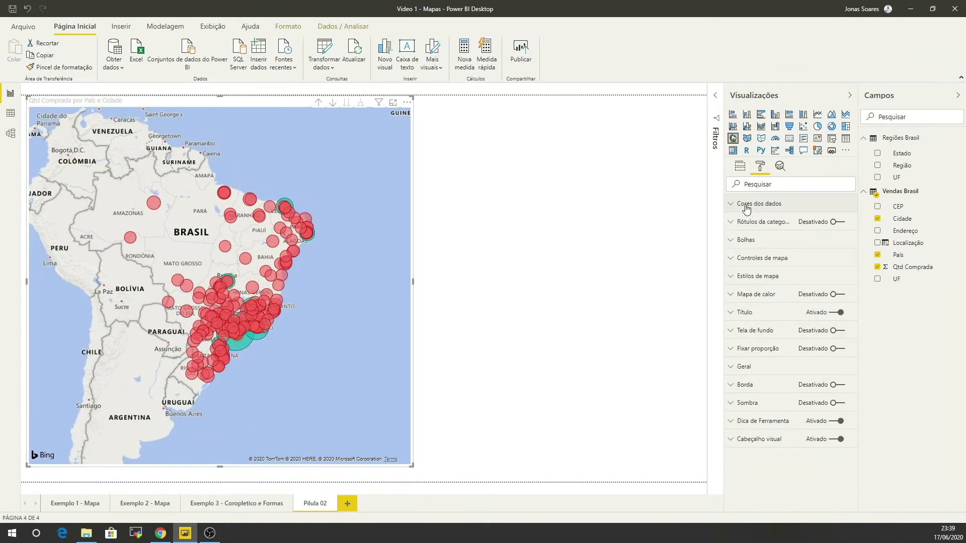
click(839, 295)
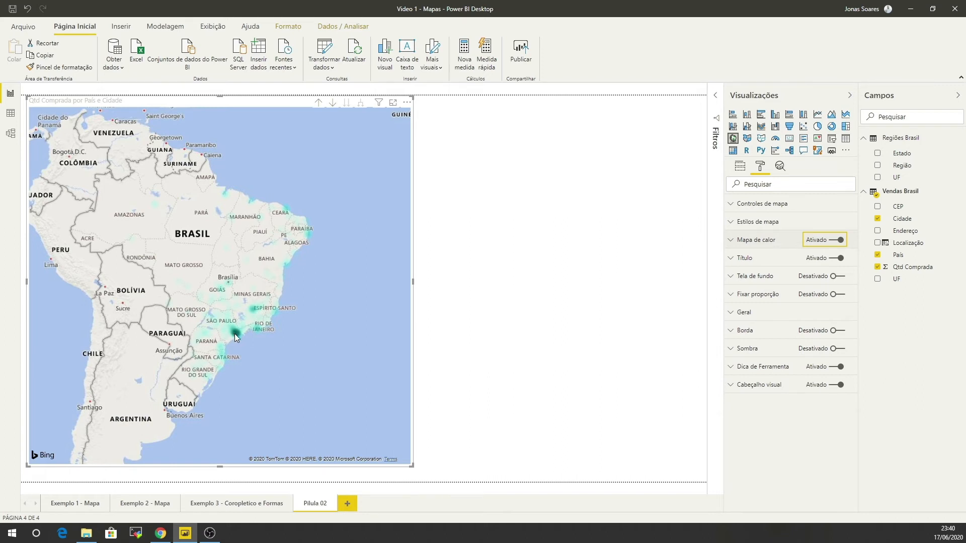
click(741, 168)
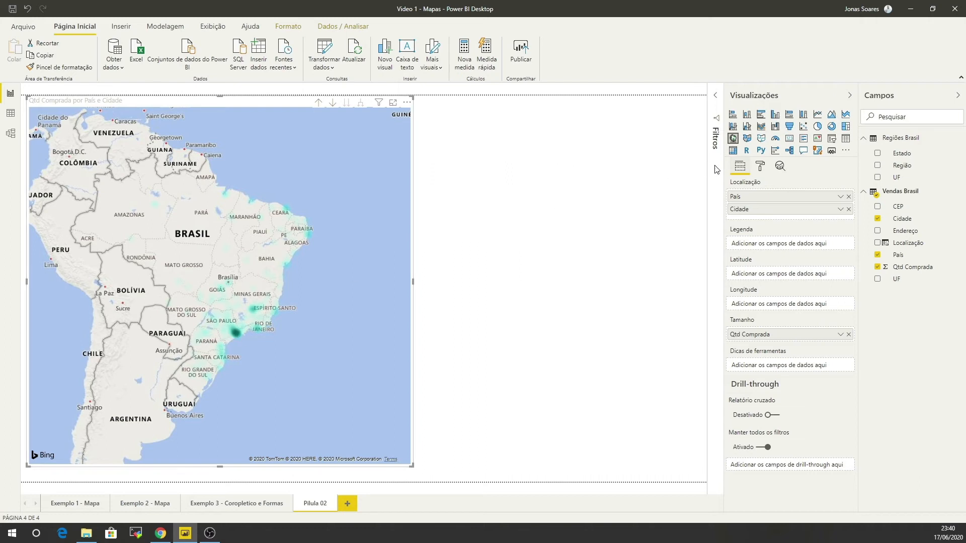
click(760, 166)
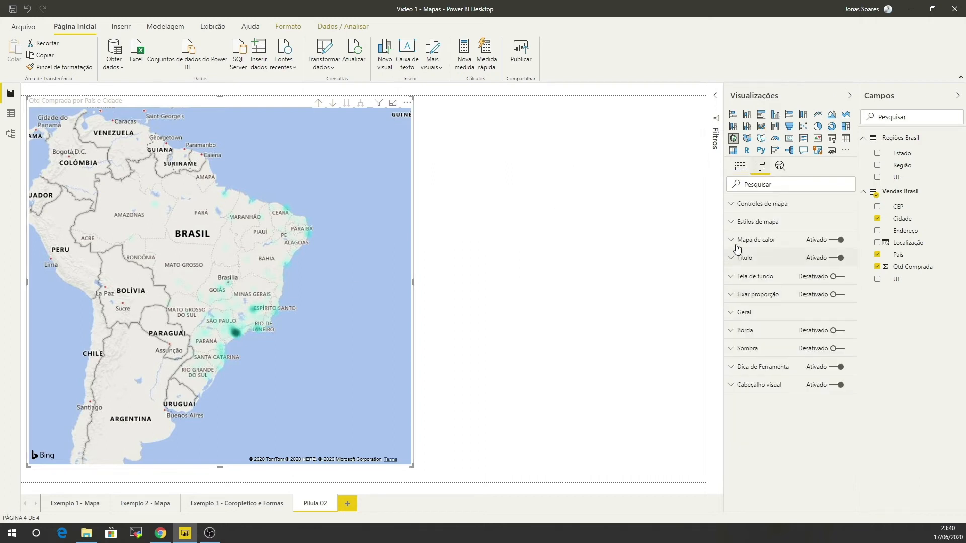
- Color the heat map gradient red at 0%, yellow at 50% and green at 100%
click(760, 240)
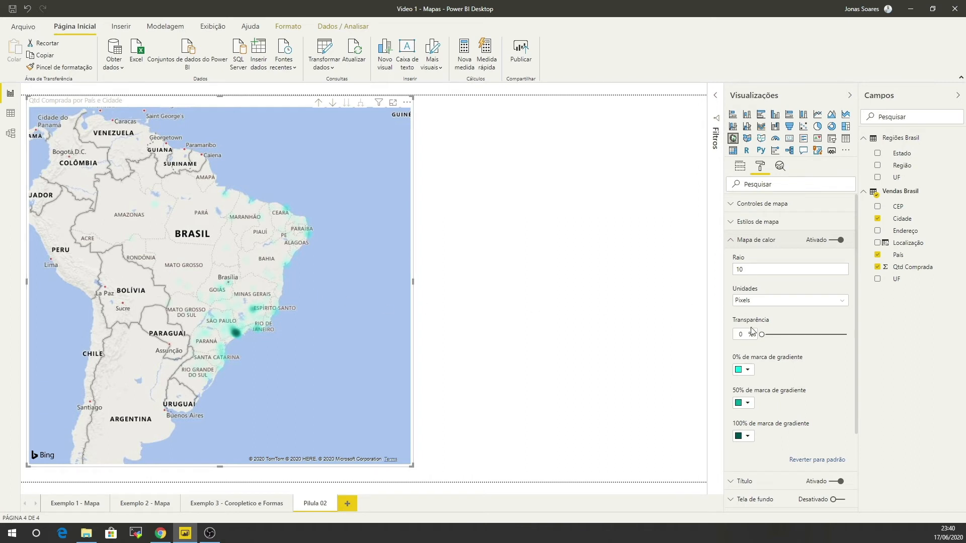
click(745, 370)
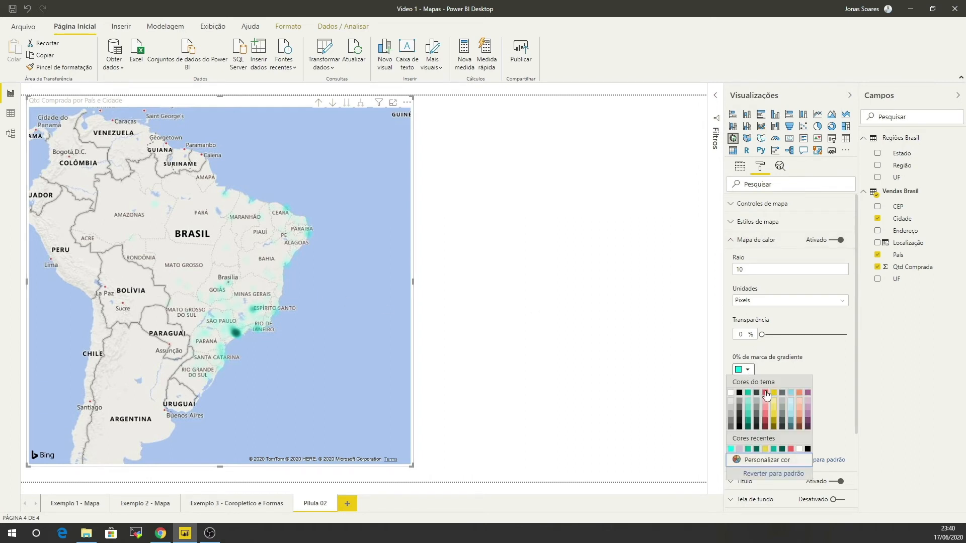
click(765, 393)
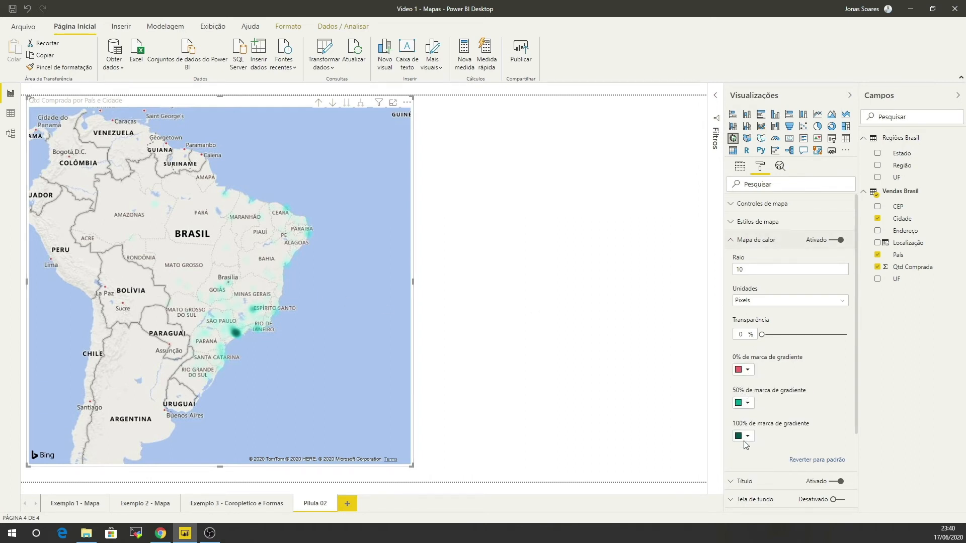
click(747, 403)
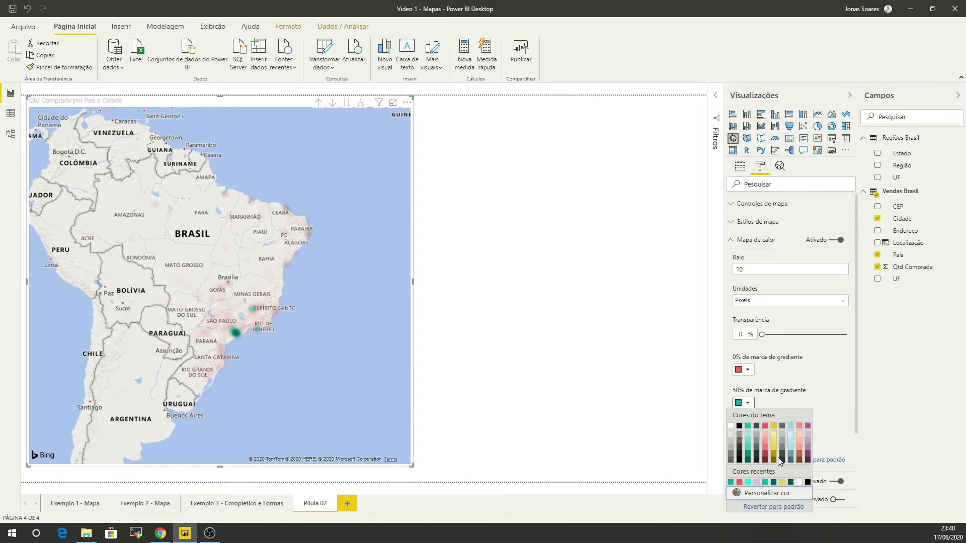
click(774, 450)
click(747, 437)
click(747, 437)
click(748, 438)
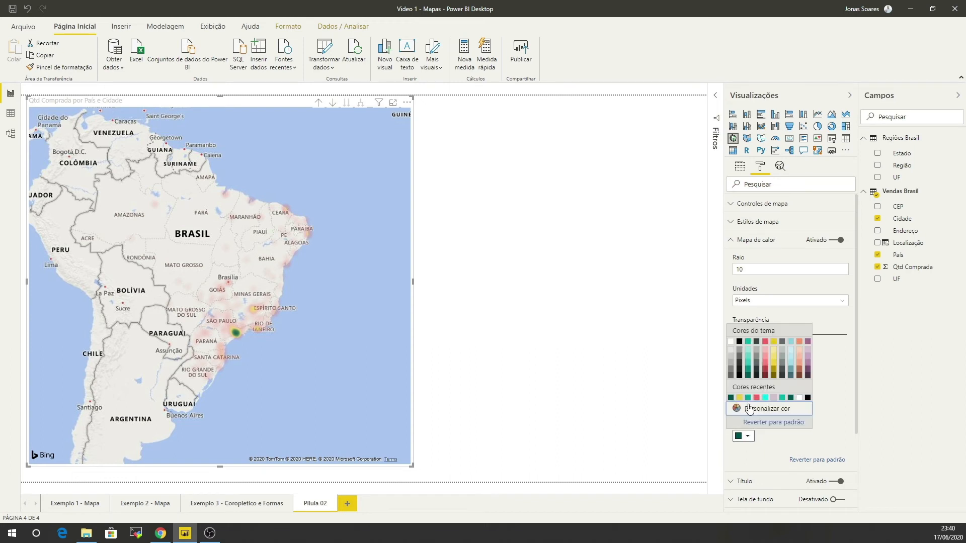
click(749, 401)
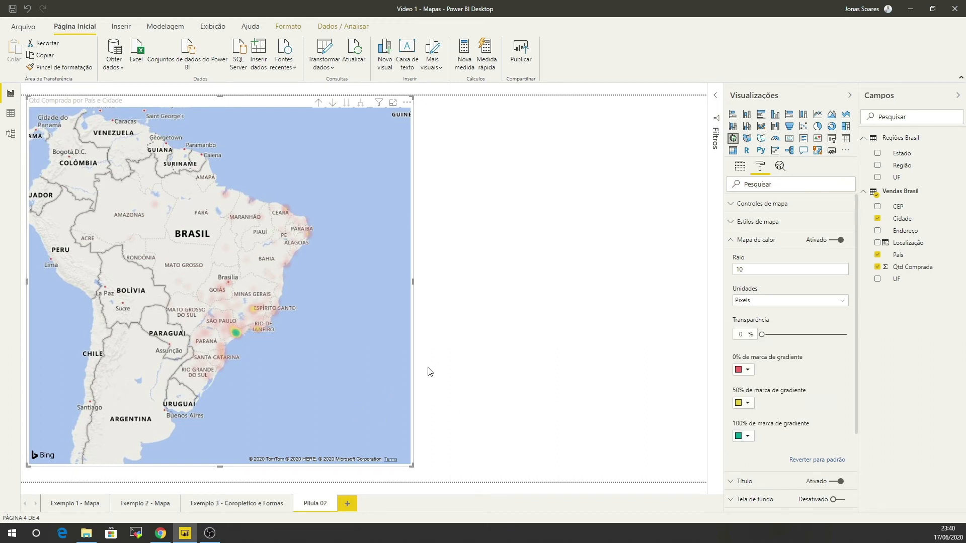
- Switch the map style theme to Aéreo and inspect the aerial imagery around Brasília
click(738, 241)
click(752, 223)
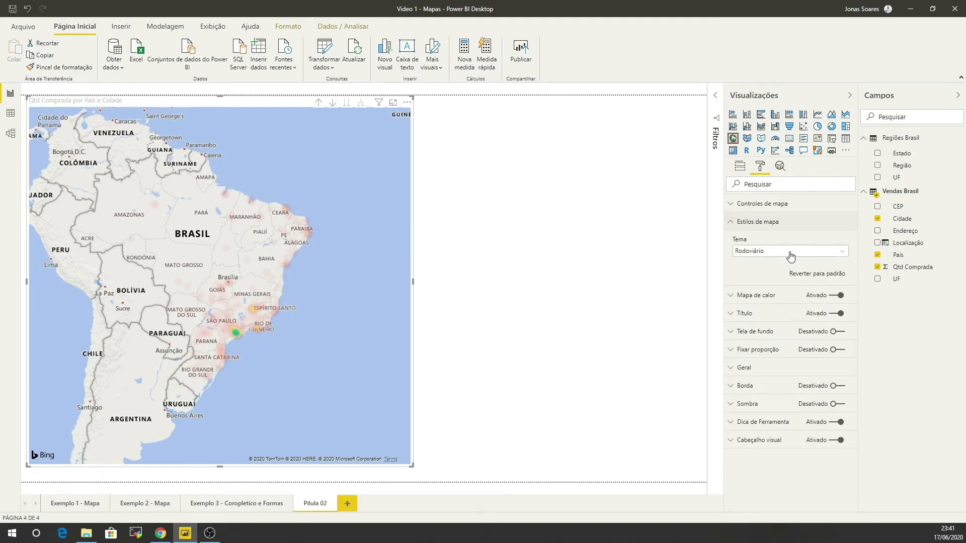
click(830, 255)
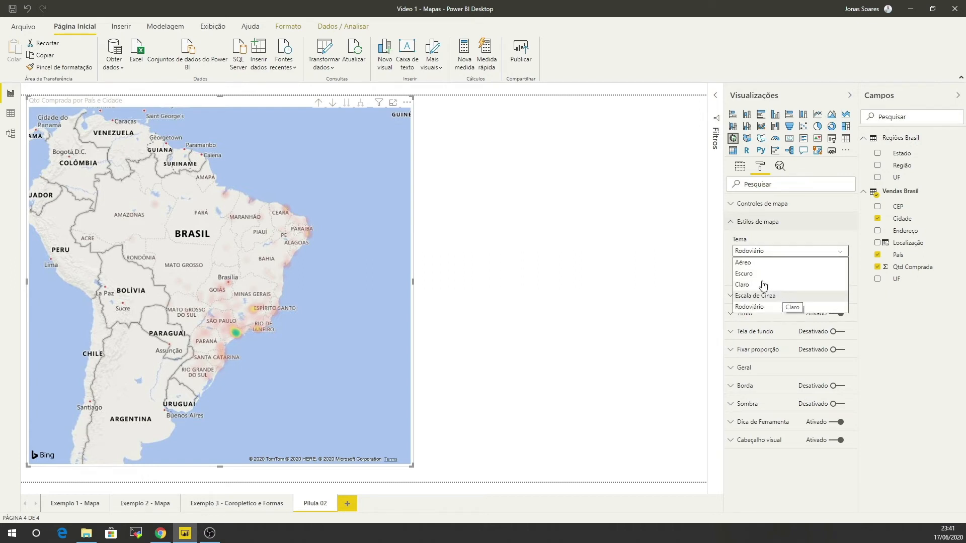
click(754, 264)
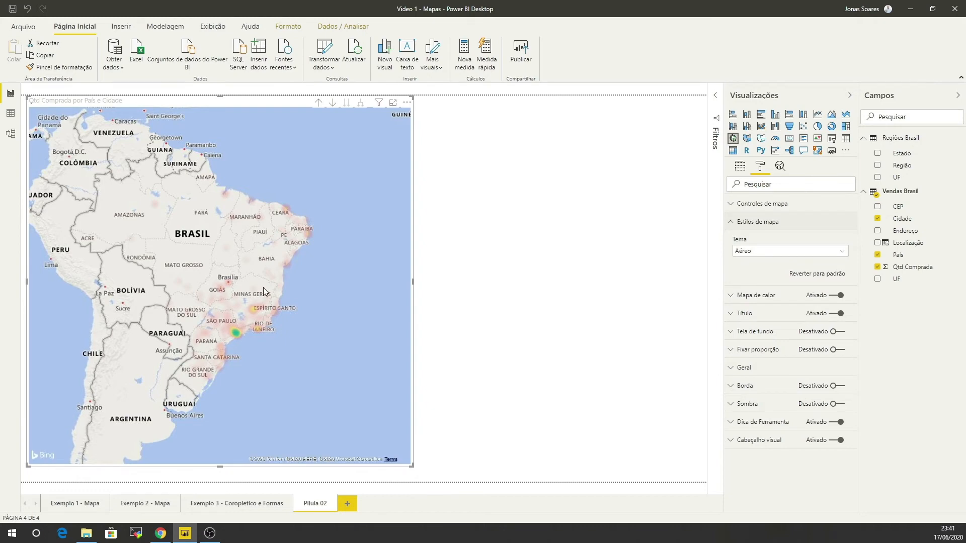
scroll(235, 277, up, 5)
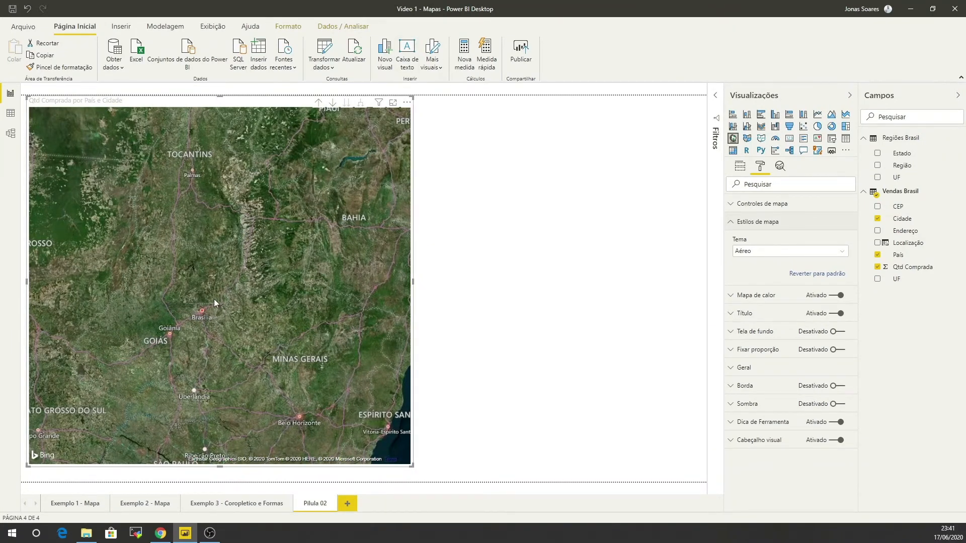
scroll(198, 310, up, 5)
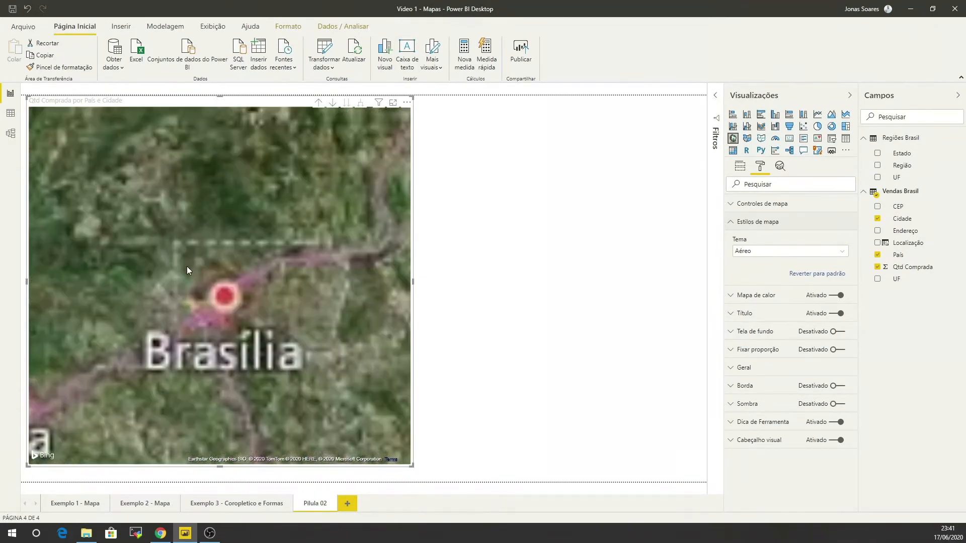
scroll(235, 321, down, 5)
scroll(220, 314, up, 4)
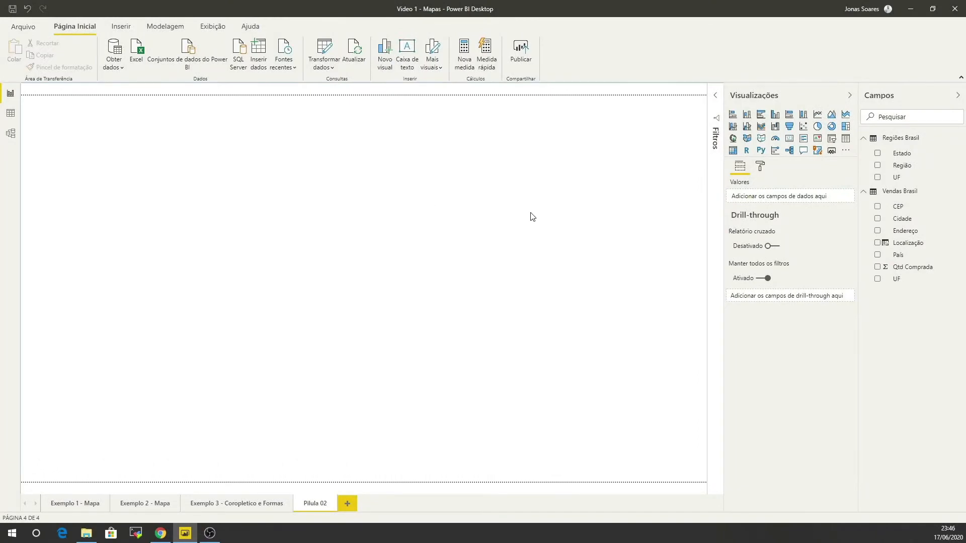
- Insert a filled map visual and enlarge it to the page's full height and just over half its width
click(748, 143)
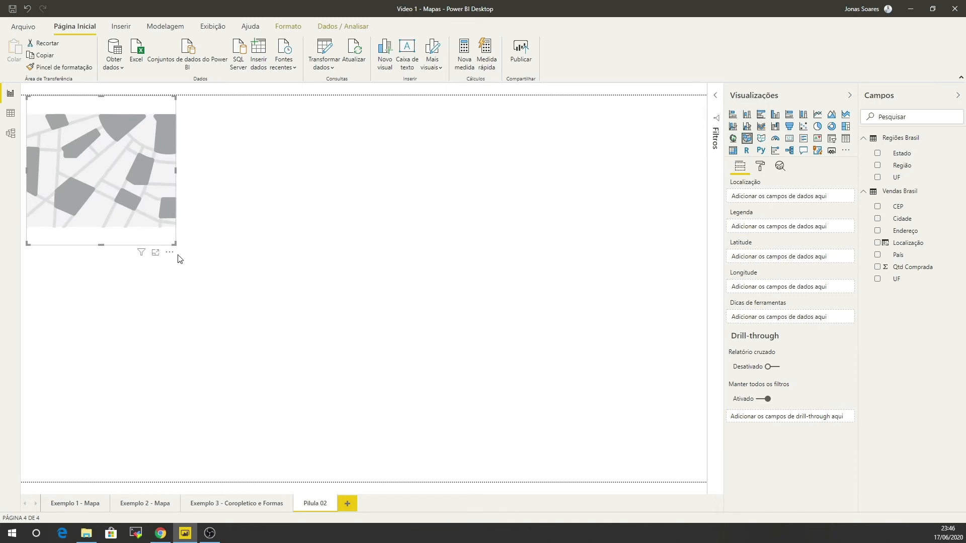
drag(173, 244, 388, 483)
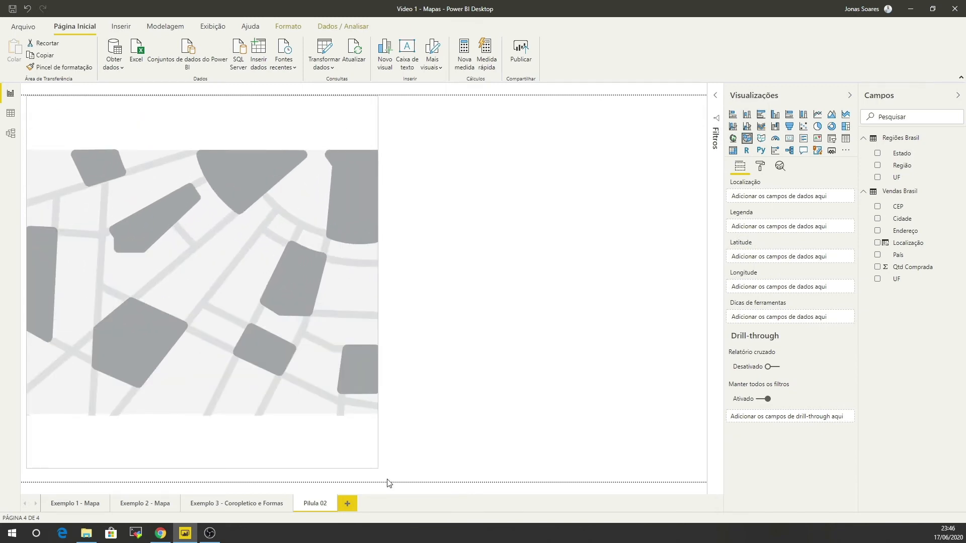
drag(389, 483, 421, 482)
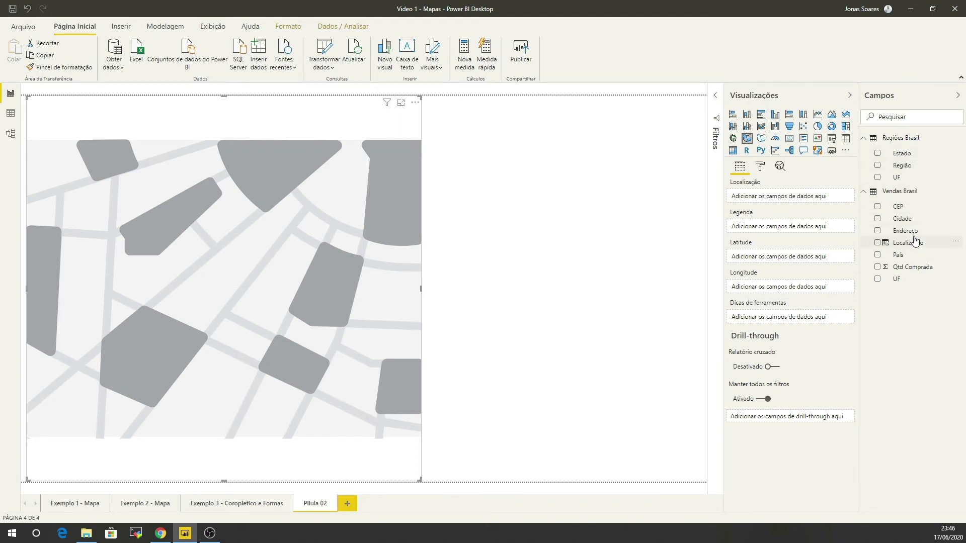
- Add País and UF from Vendas Brasil as the filled map's location fields
drag(899, 255, 761, 199)
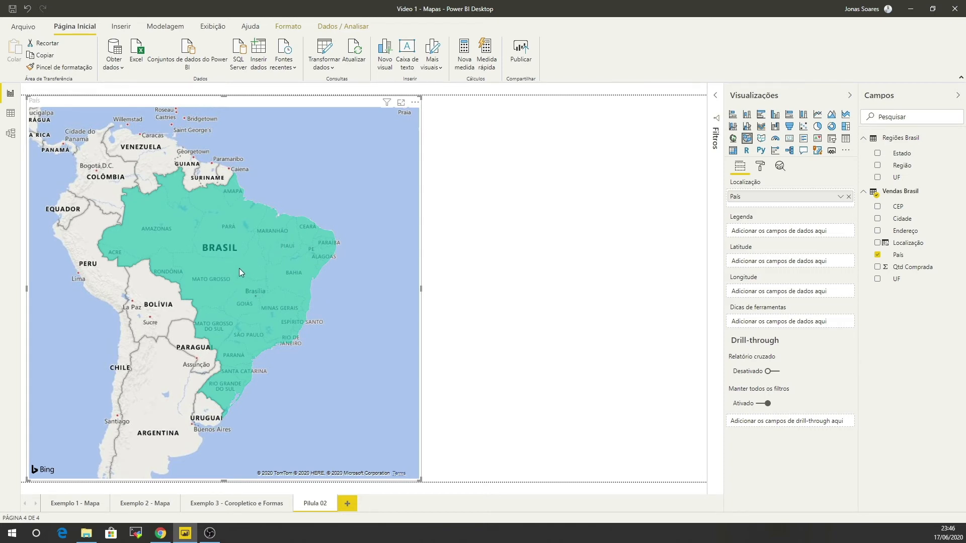
mouse_move(240, 269)
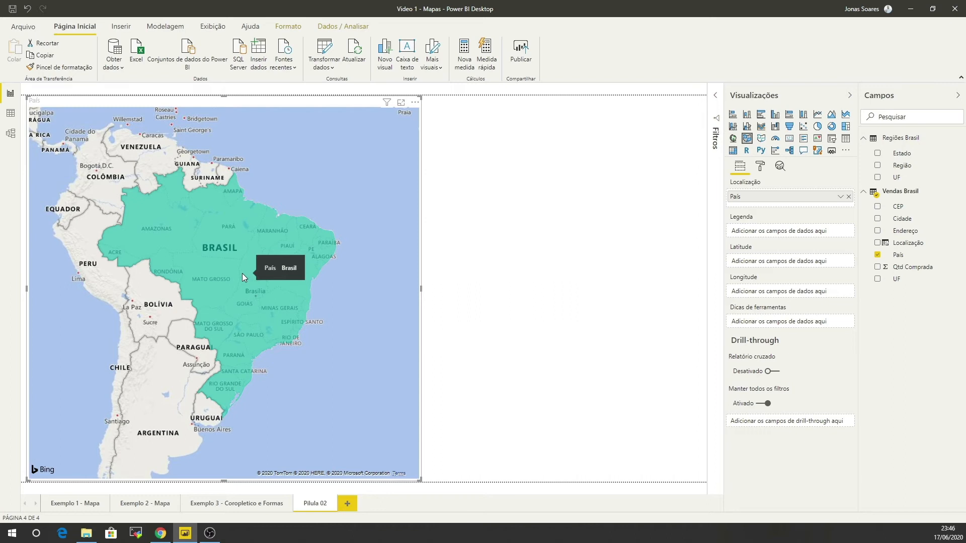
click(905, 276)
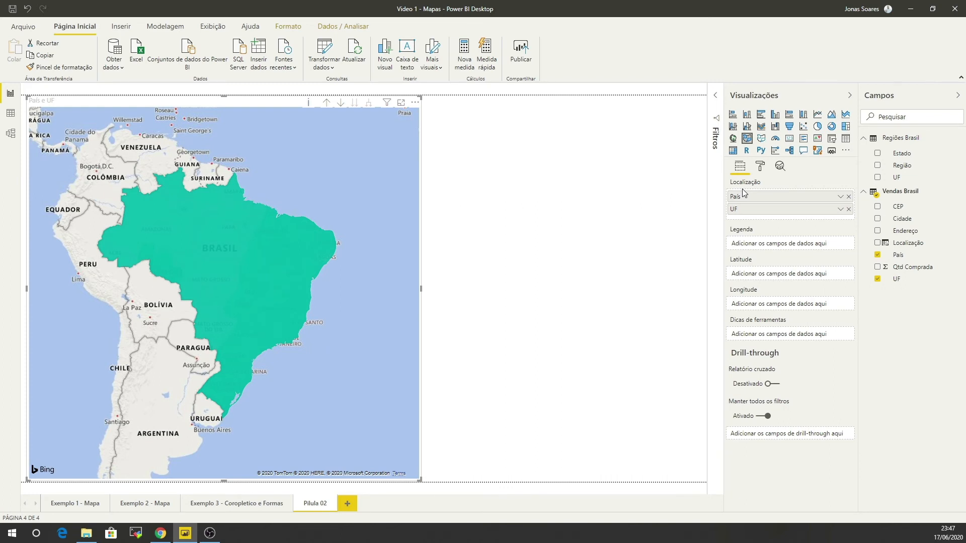
- Turn on Mostrar tudo in the filled map's data colors to list a separate color for each state
click(760, 166)
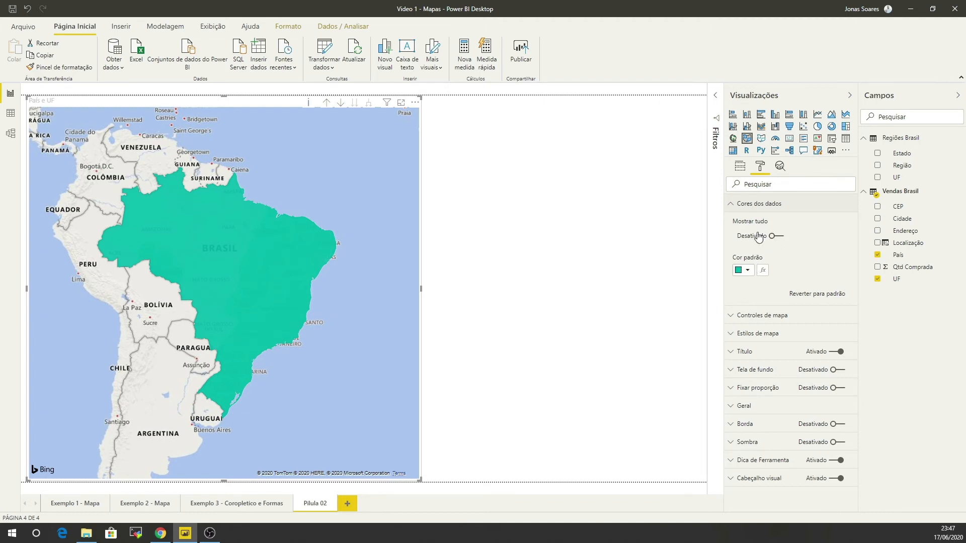
click(774, 239)
scroll(772, 375, down, 5)
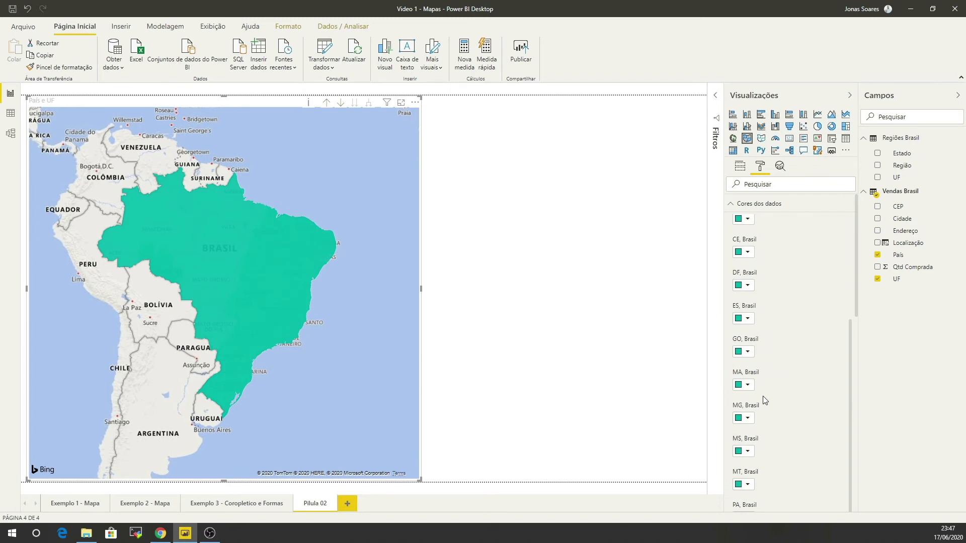
- Set the filled map's data color for MG, Brasil to the theme's red
click(748, 419)
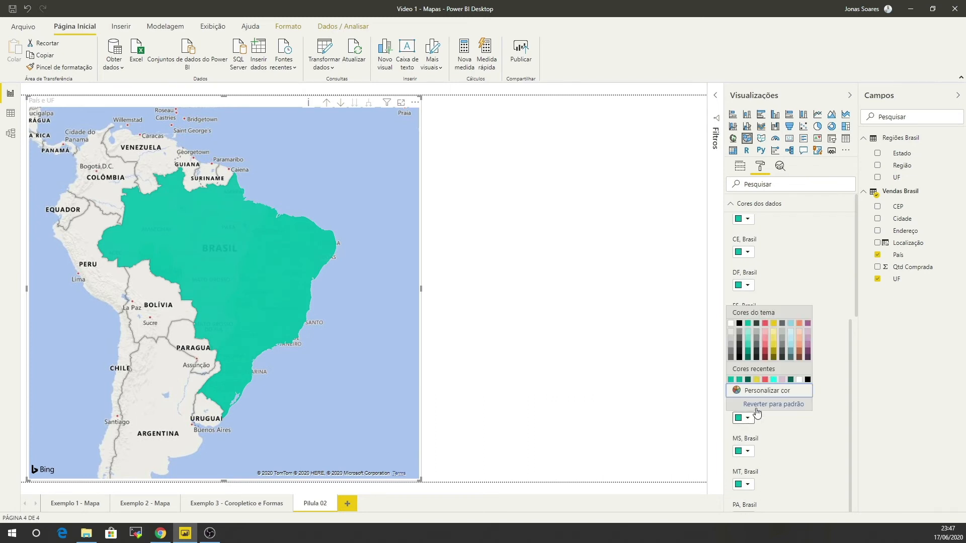
click(765, 380)
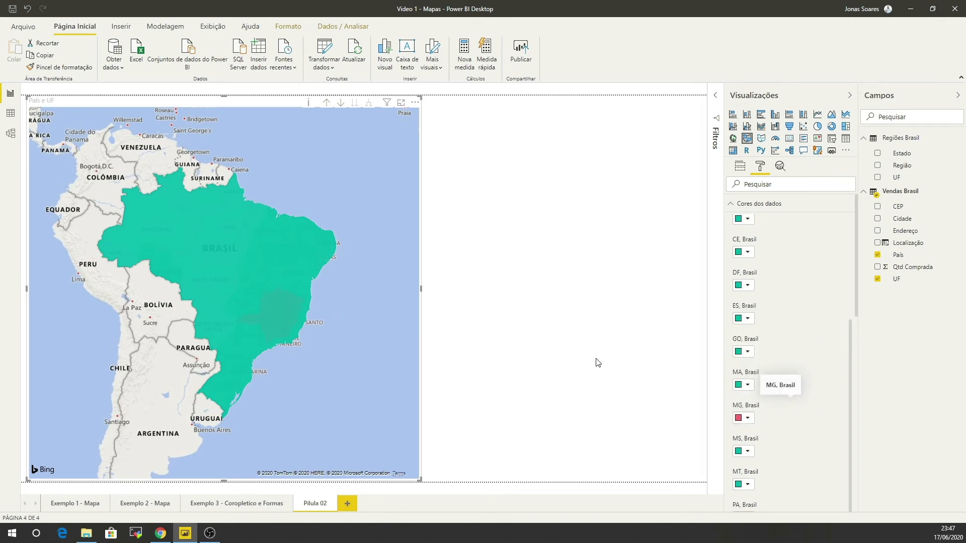
click(747, 419)
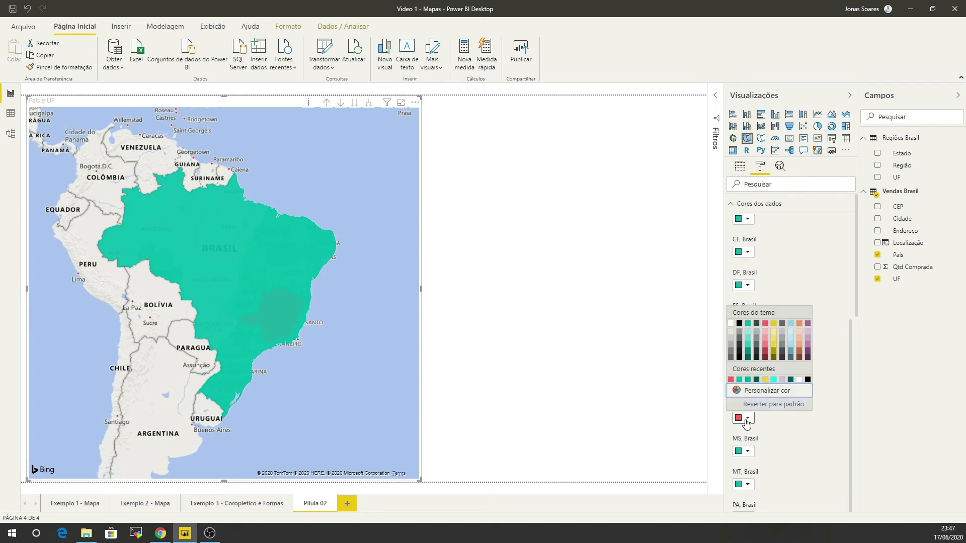
click(810, 299)
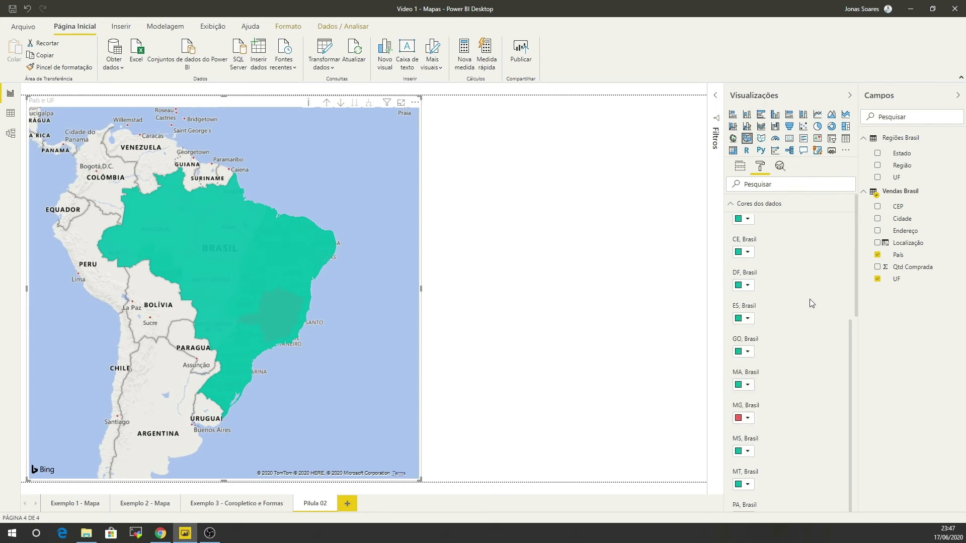
- Turn off Mostrar tudo and base the default color's conditional color scale on the sum of Qtd Comprada
scroll(811, 300, up, 3)
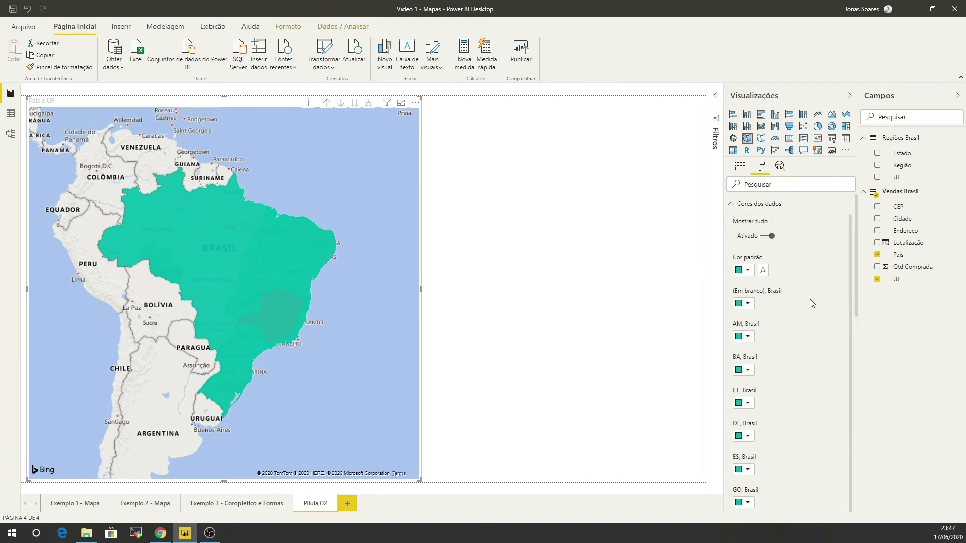
click(763, 237)
click(763, 272)
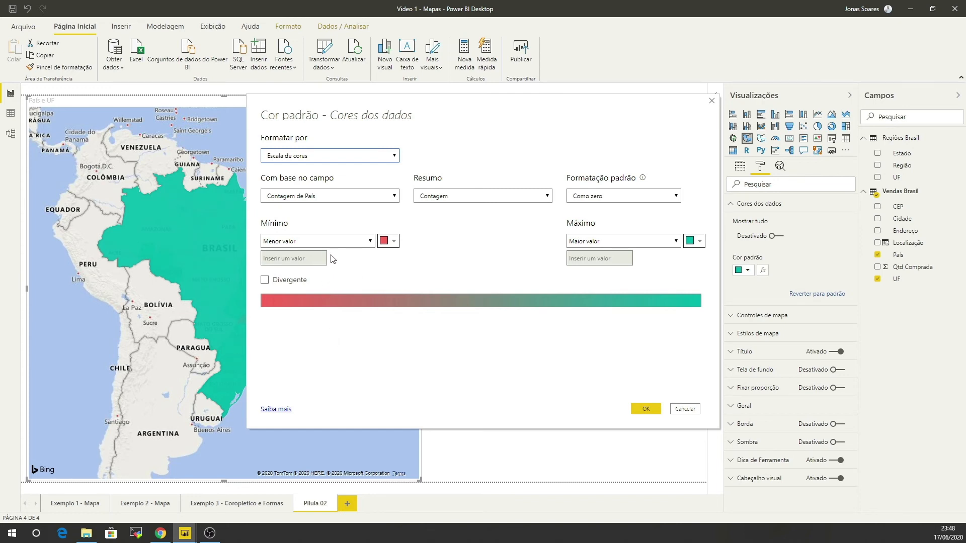
click(308, 243)
click(308, 243)
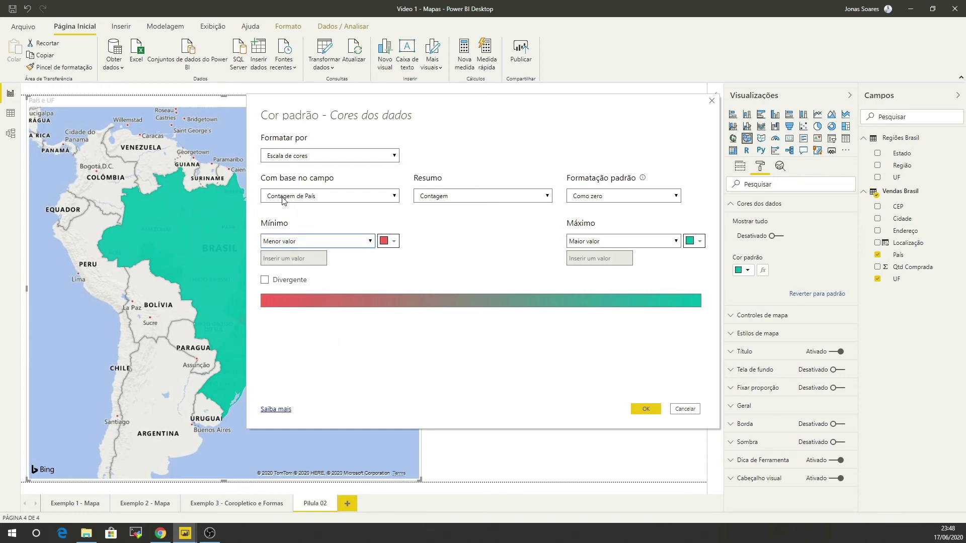
click(284, 198)
click(300, 247)
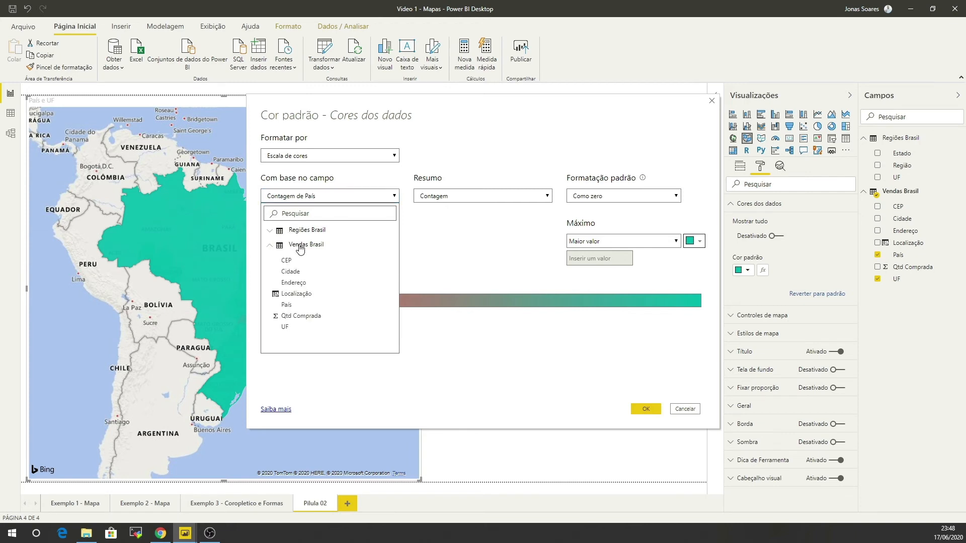
click(301, 318)
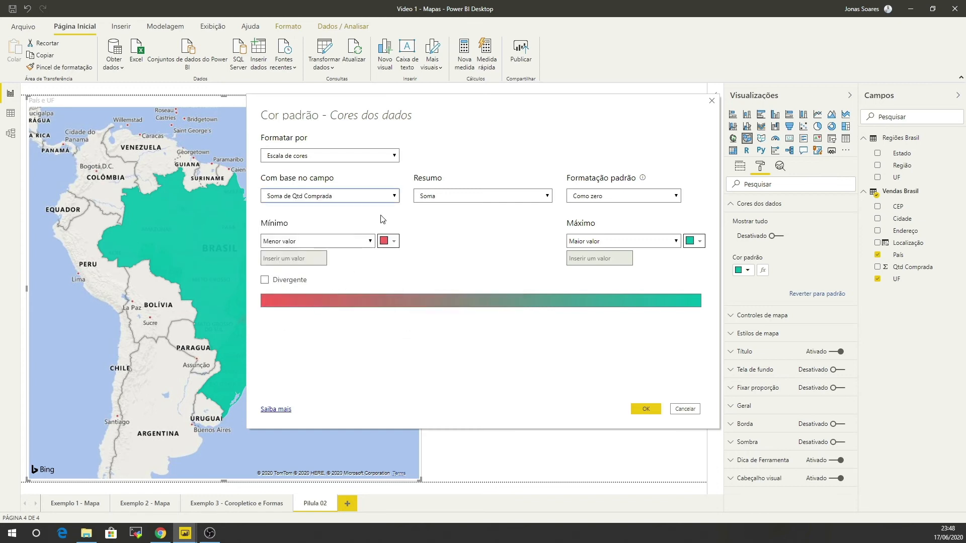
- Apply a divergent color scale with a custom minimum of 500 and a custom maximum of 600
click(298, 243)
click(292, 262)
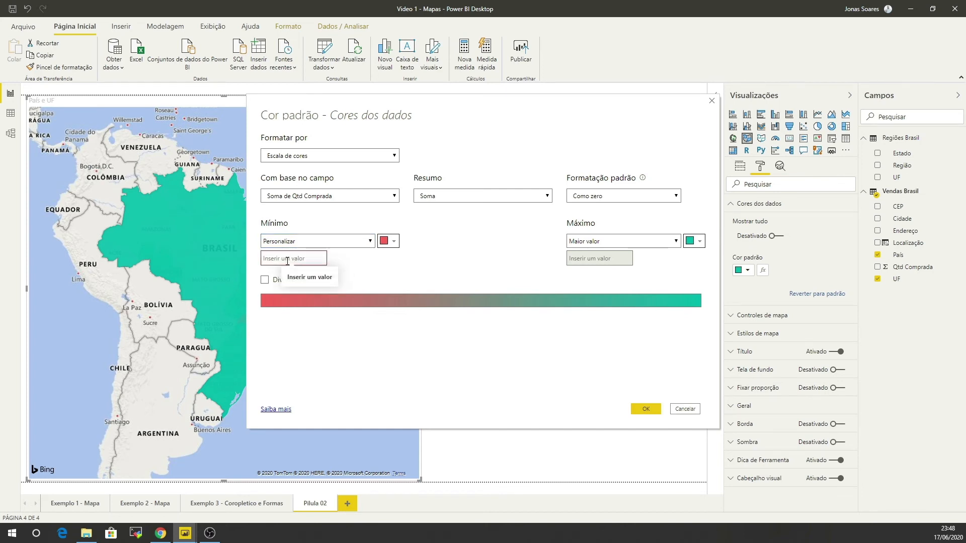
text(500)
click(580, 244)
click(586, 259)
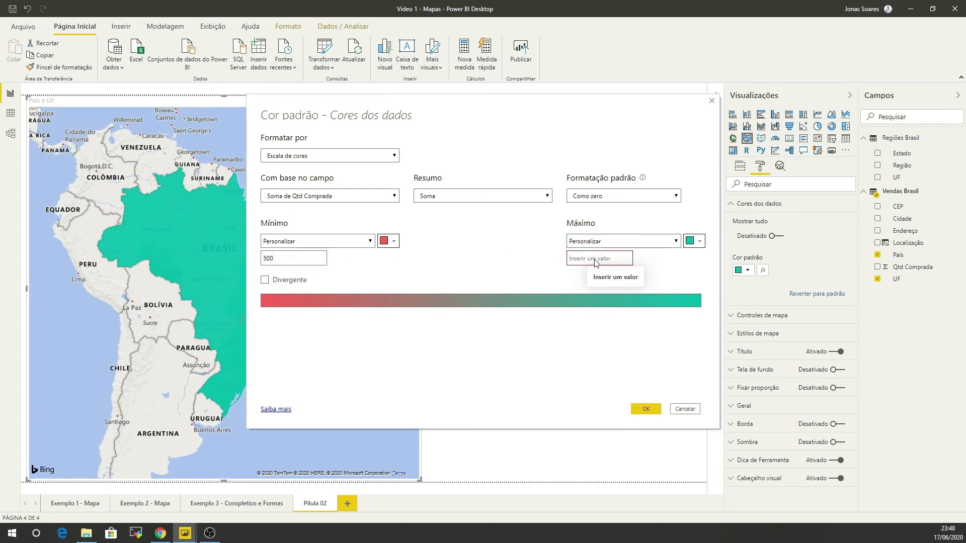
click(587, 259)
text(600)
click(279, 288)
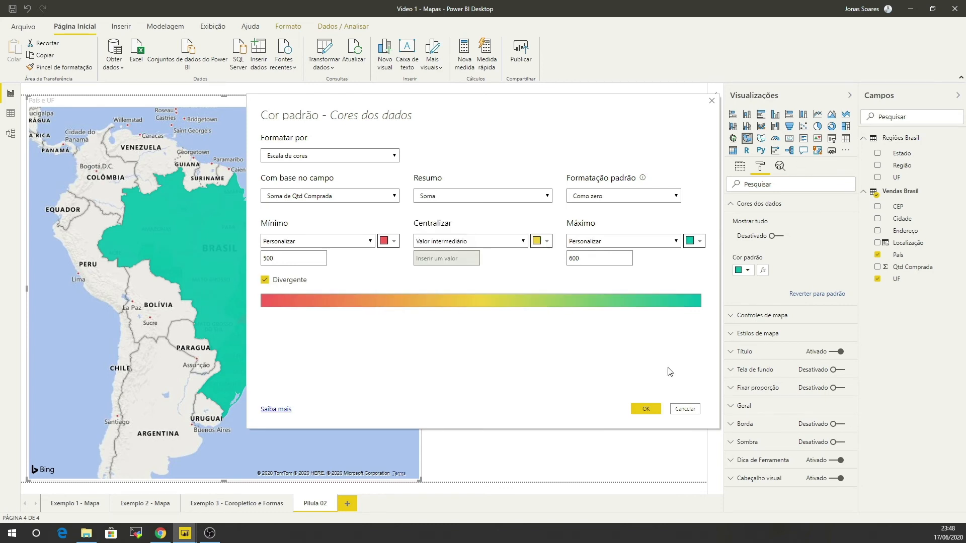
click(647, 410)
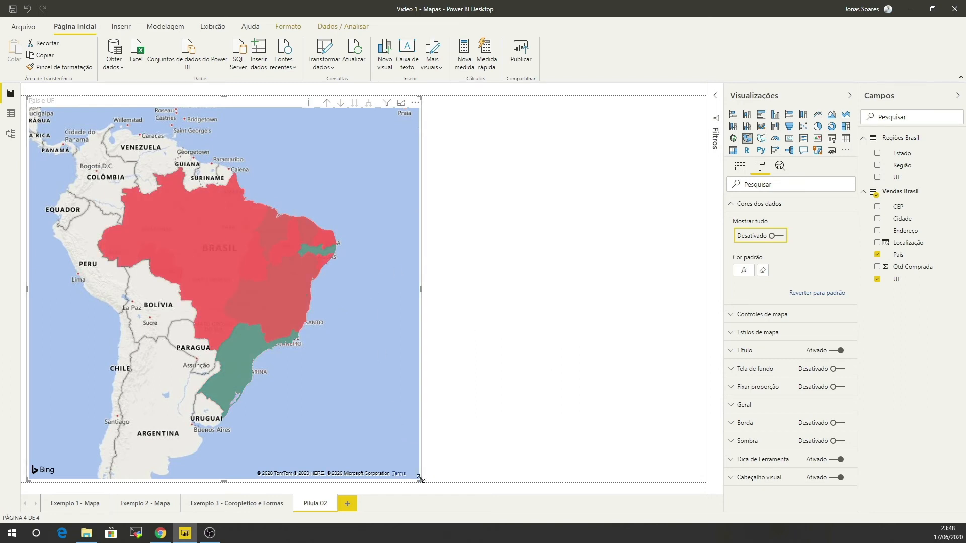
- Narrow the filled map to about half the page width, keeping its full height
click(381, 483)
drag(380, 479, 380, 480)
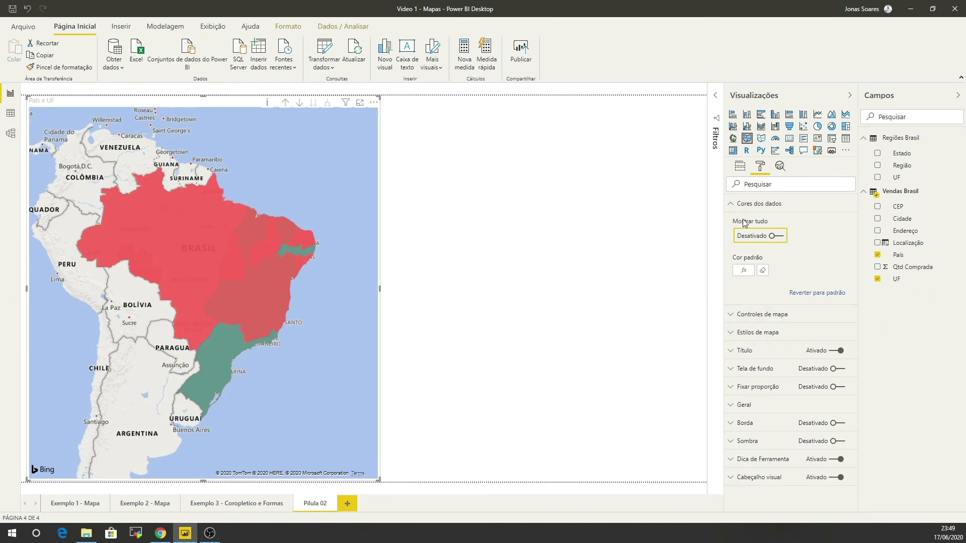
click(739, 204)
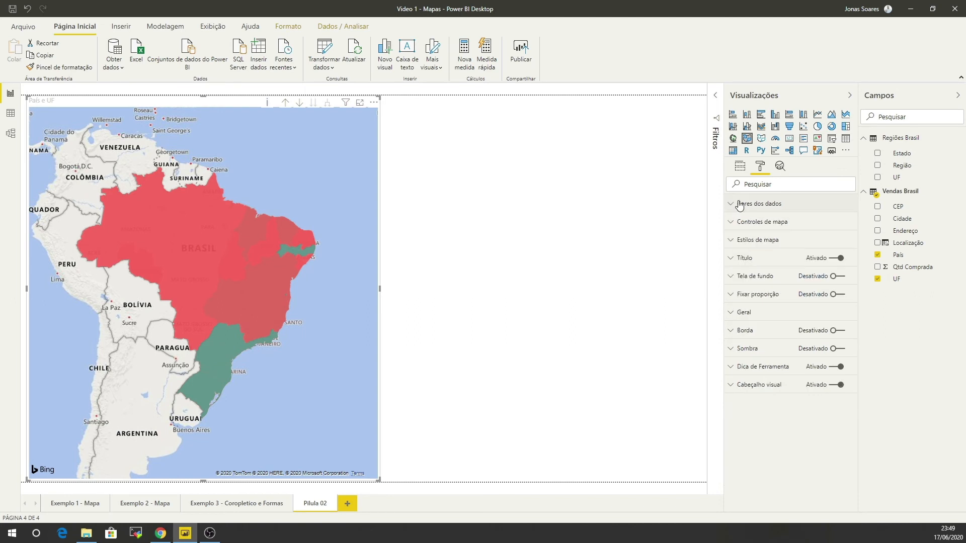
- Try the Aéreo theme on the filled map and restore the Rodoviário theme
click(750, 241)
click(771, 271)
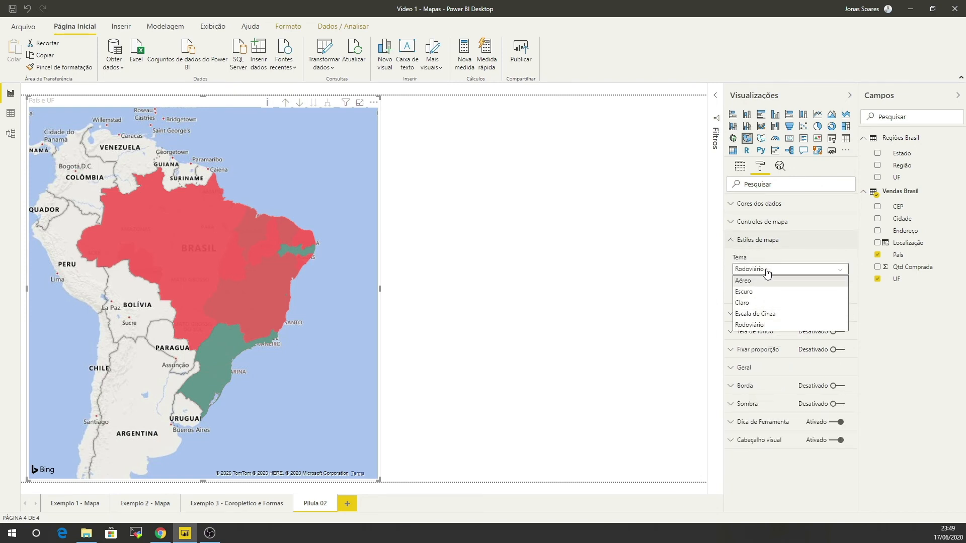
click(768, 285)
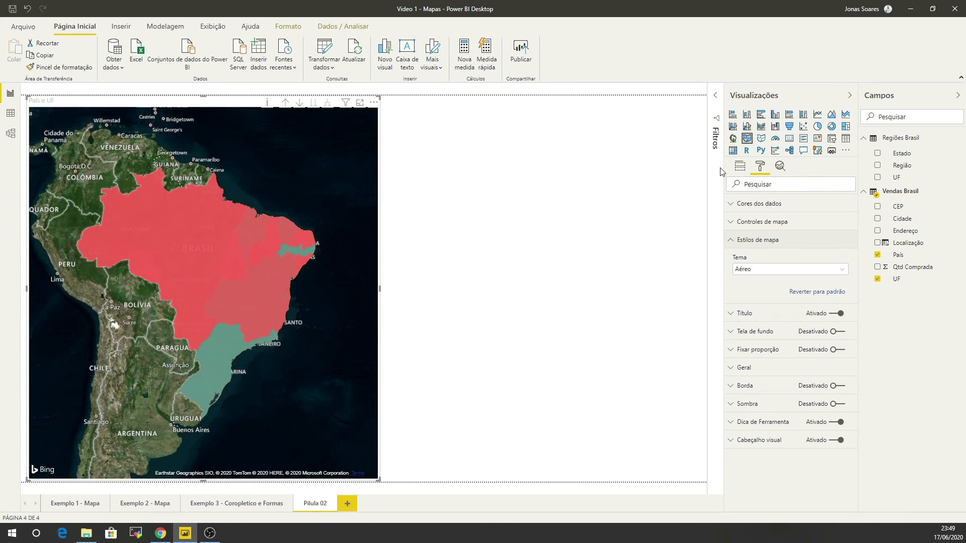
click(755, 272)
click(751, 326)
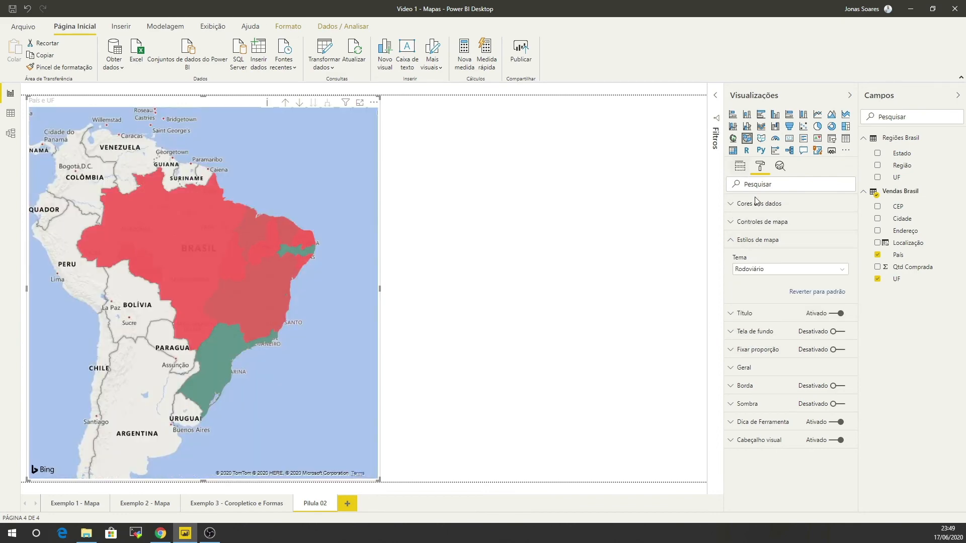
- Add Cidade below UF in the filled map's location fields and expand the hierarchy down one level
click(740, 166)
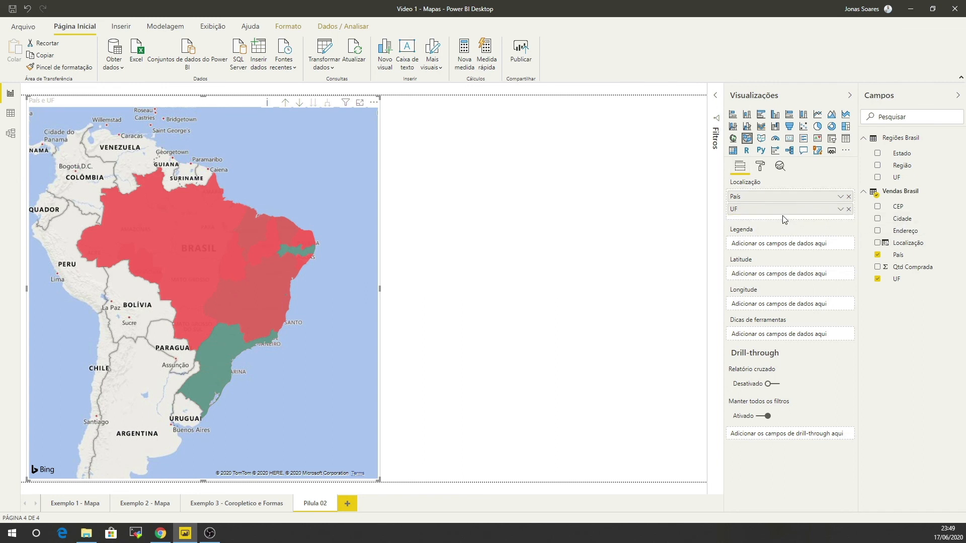
drag(783, 216, 783, 216)
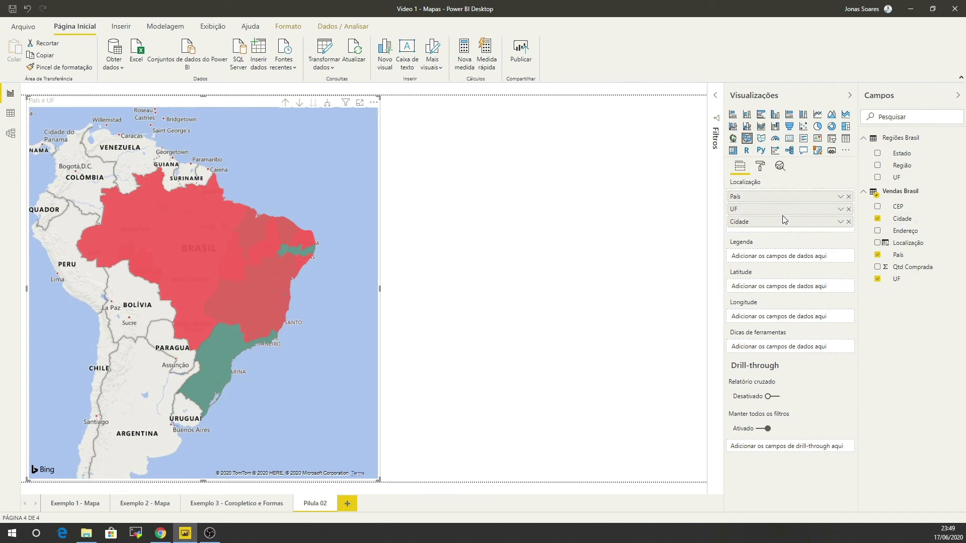
click(327, 106)
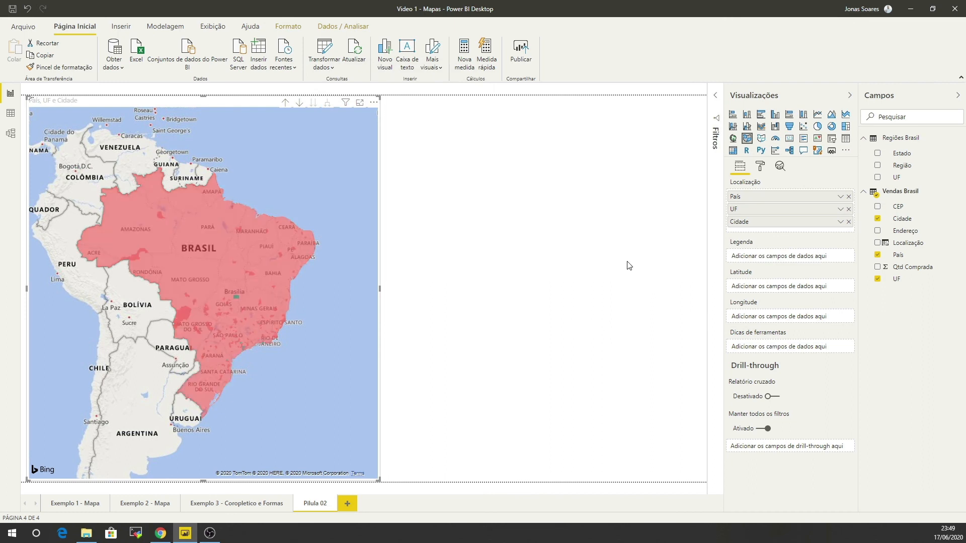
- Remove País from the filled map's location fields and examine the shaded cities around São Paulo and Minas Gerais
click(849, 196)
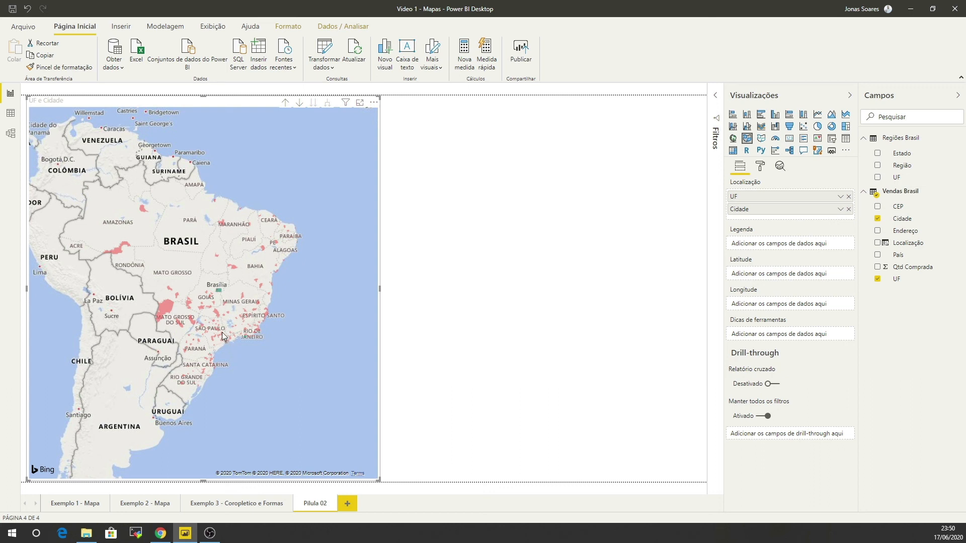
scroll(221, 331, up, 1)
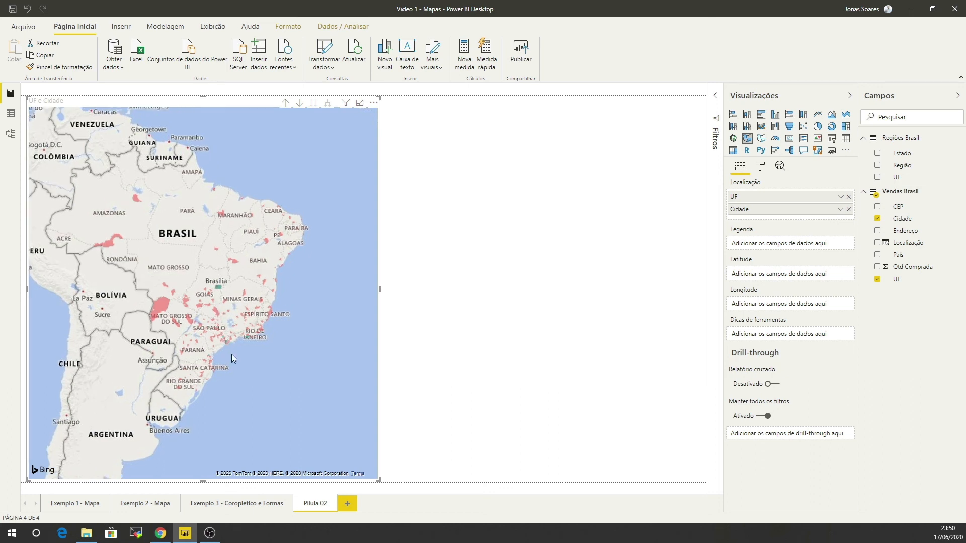
scroll(228, 331, up, 2)
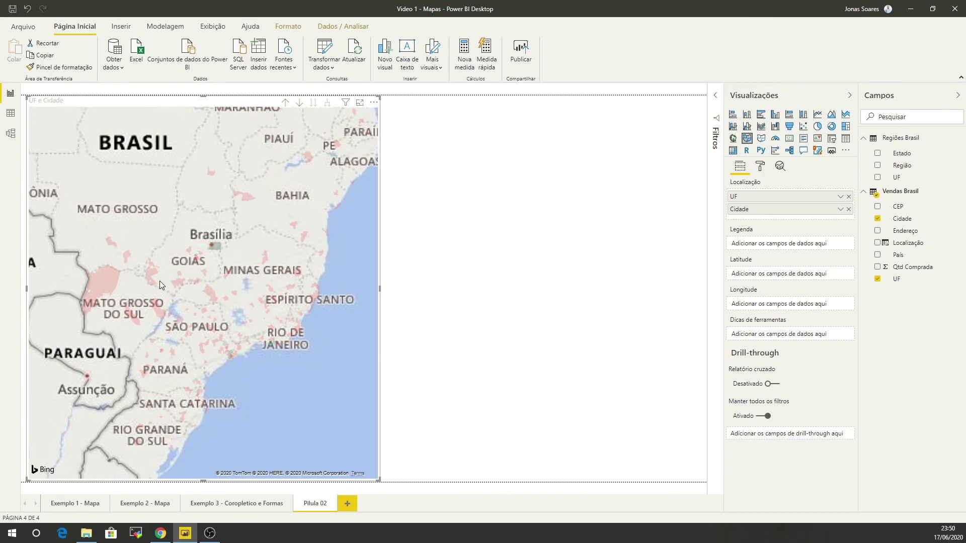
scroll(201, 294, up, 2)
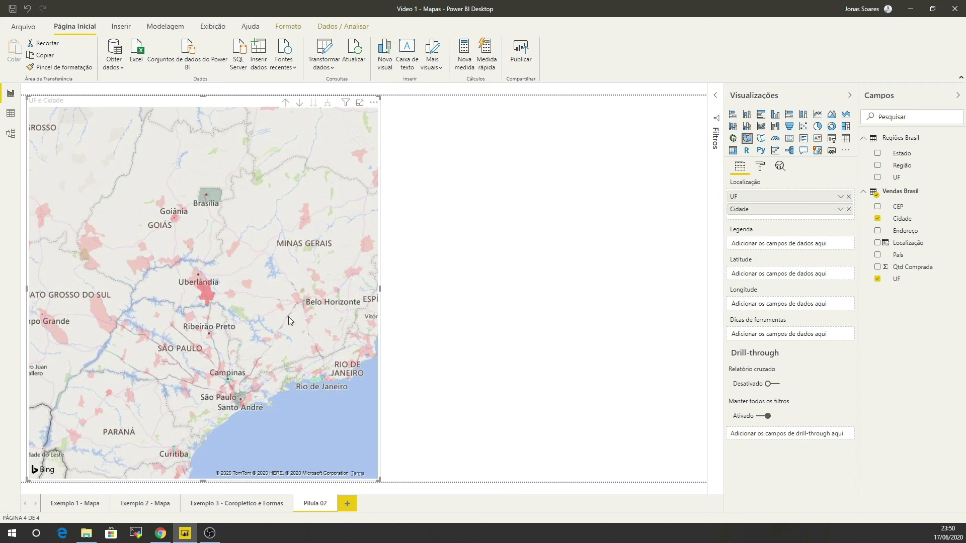
- Insert a slicer on UF from Vendas Brasil and shrink it into the page's lower-right corner
click(523, 299)
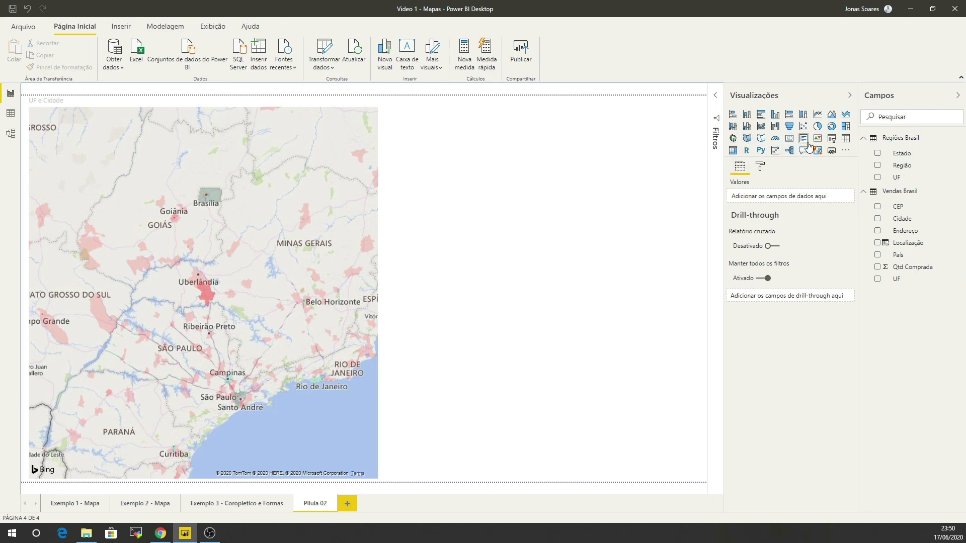
click(831, 140)
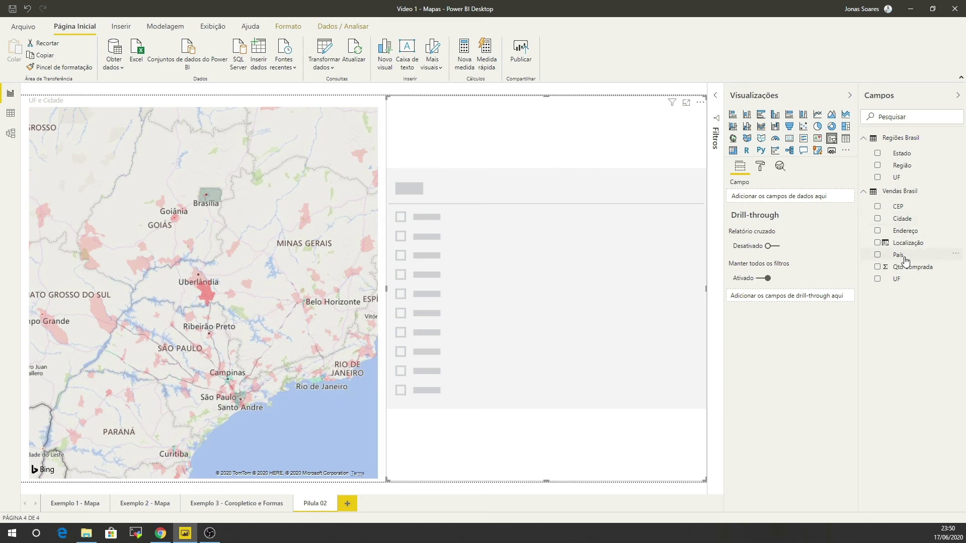
drag(900, 283, 605, 234)
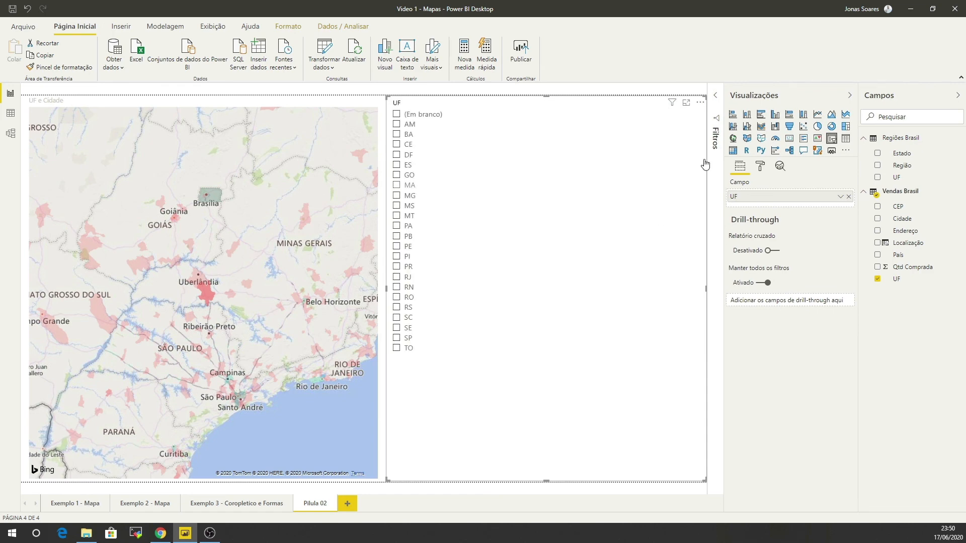
drag(581, 207, 629, 250)
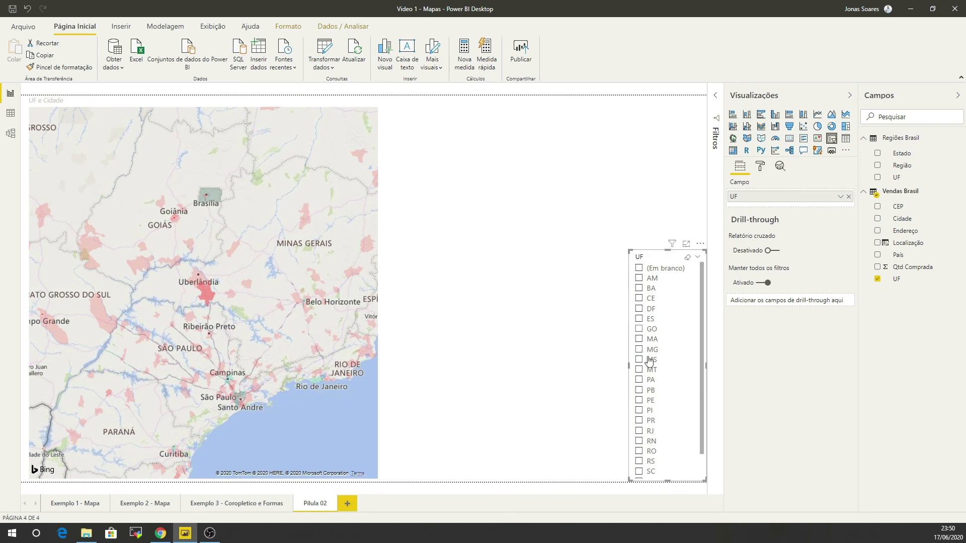
- Filter the map to RJ with the UF slicer and inspect the area around Campos dos Goytacazes
click(646, 433)
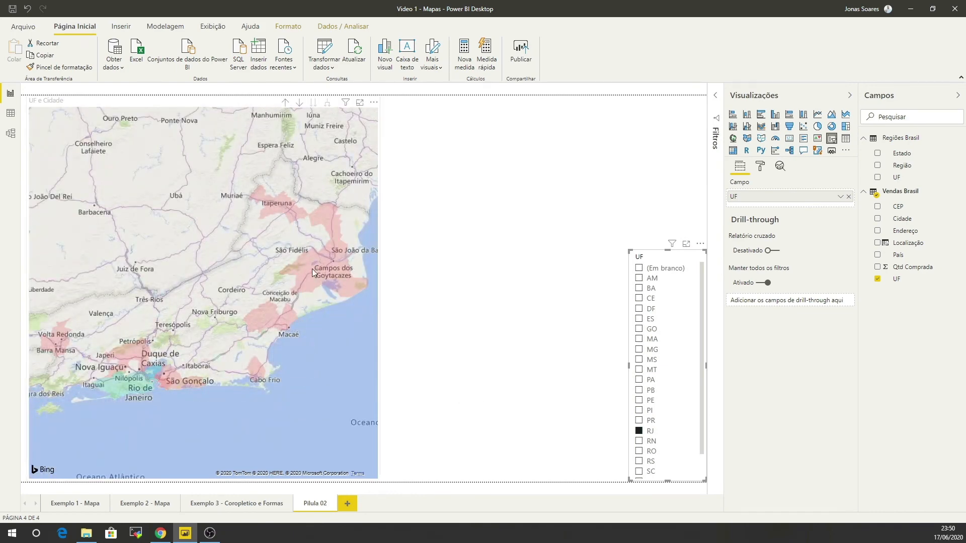
click(313, 271)
click(312, 269)
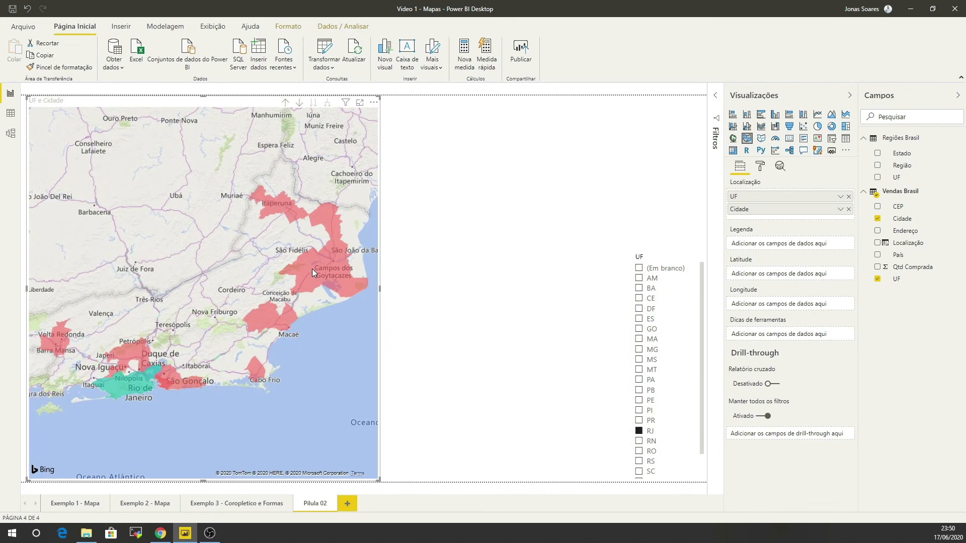
- Filter the map to MG with the UF slicer, inspect its cities, and switch the filter to SP
click(651, 350)
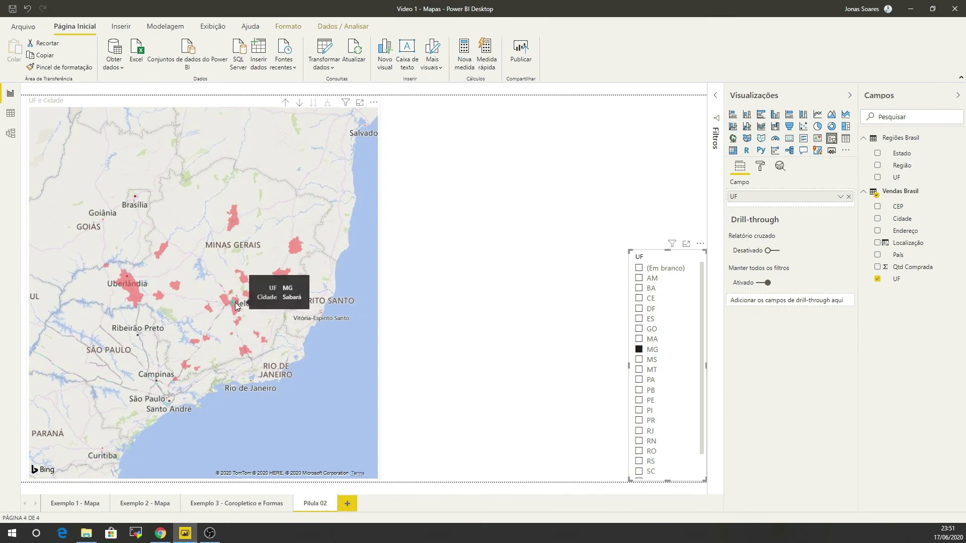
mouse_move(234, 304)
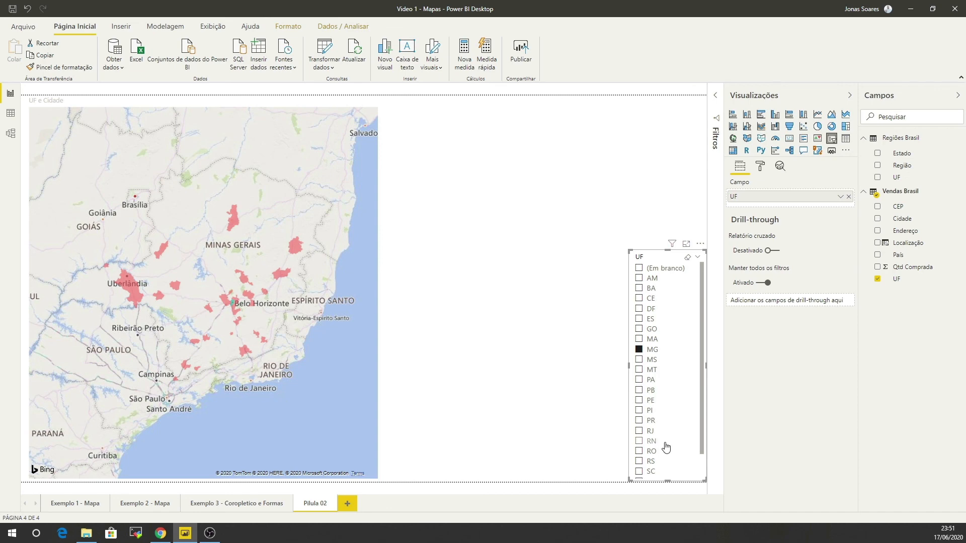
scroll(656, 471, down, 2)
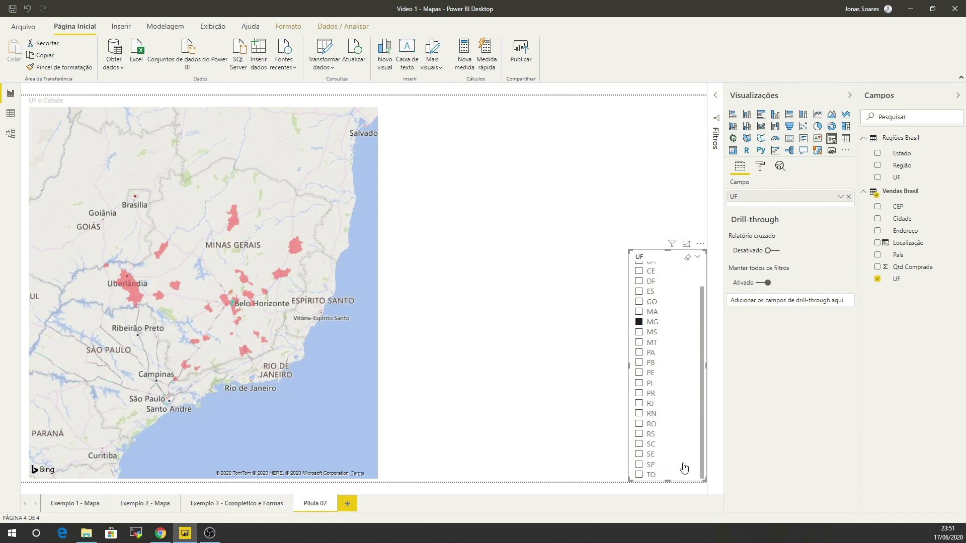
click(653, 467)
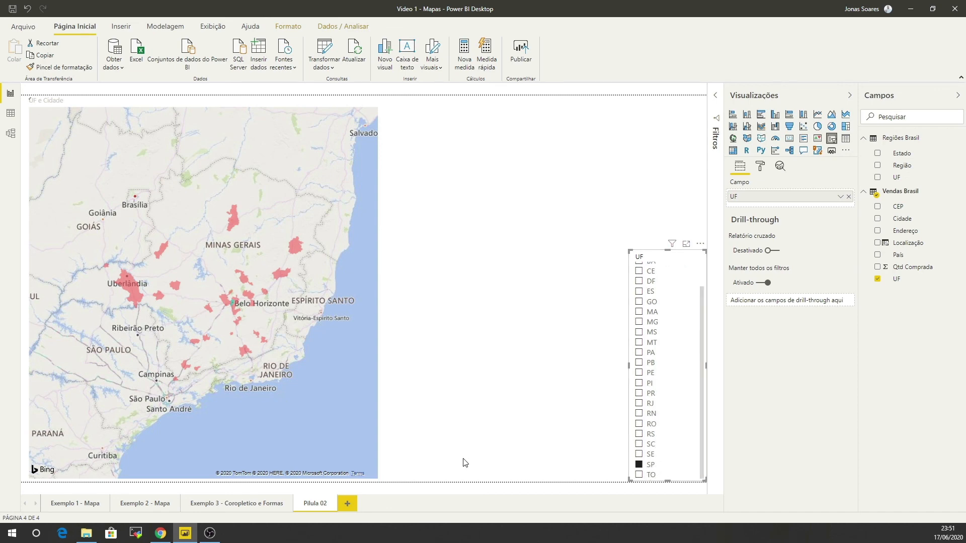